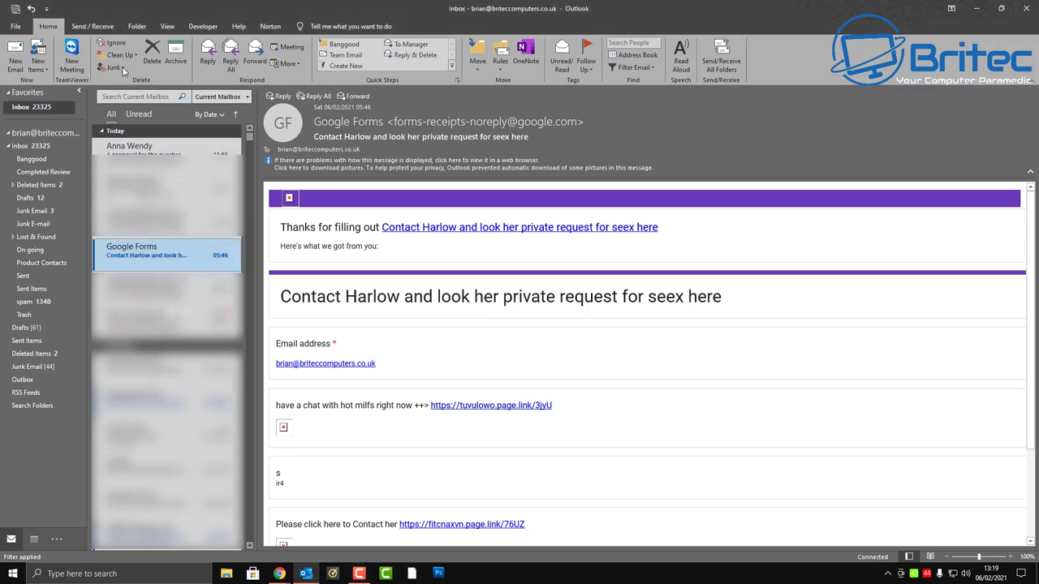
- Block the sender of the open Google Forms spam message and dismiss the confirmation
left_click(120, 70)
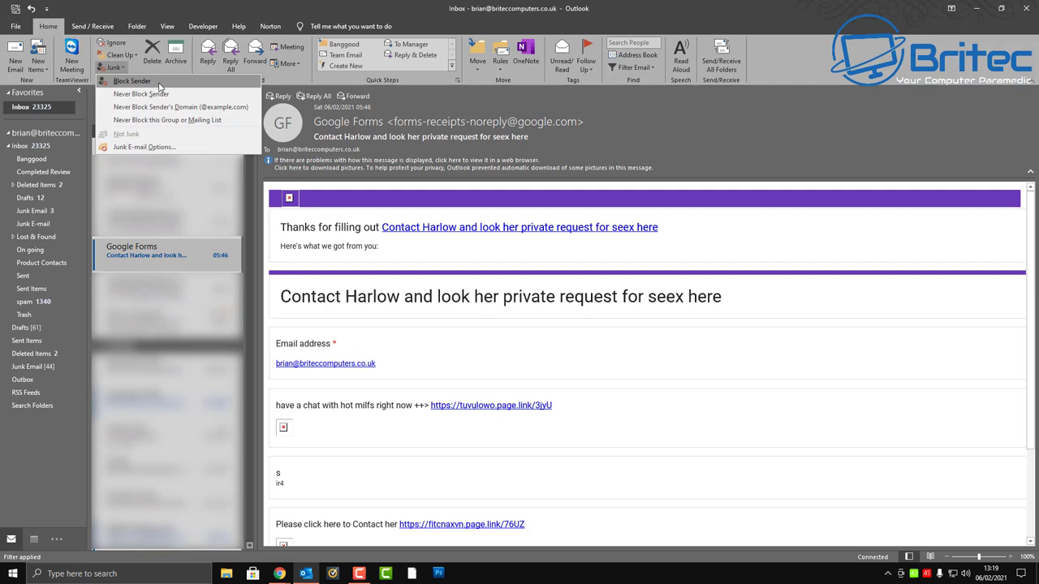
left_click(132, 82)
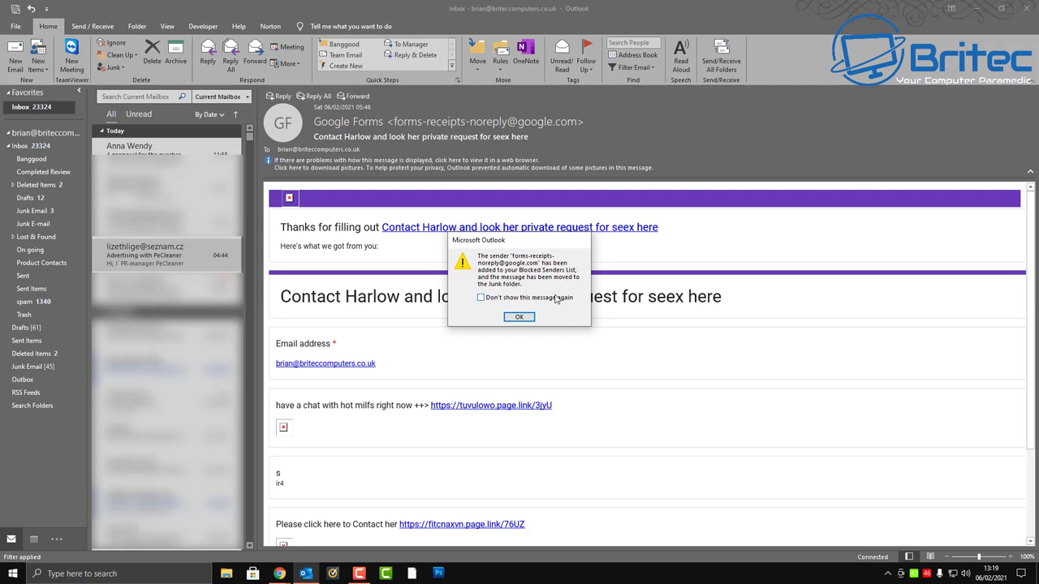
left_click(520, 318)
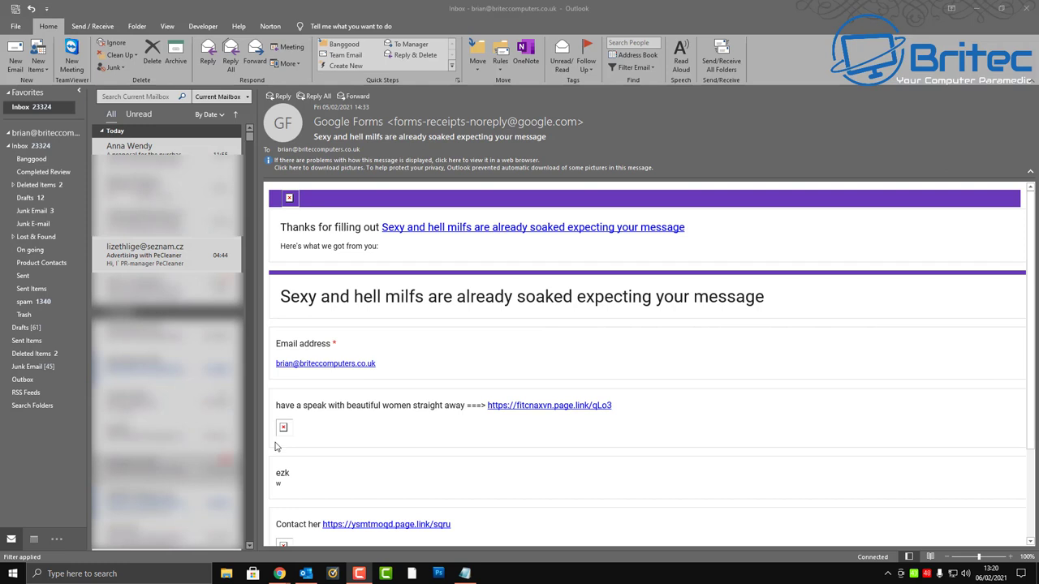
- Set the junk email protection level to Low, so the most obvious junk moves to the Junk Email folder, and apply it
left_click(115, 68)
left_click(115, 68)
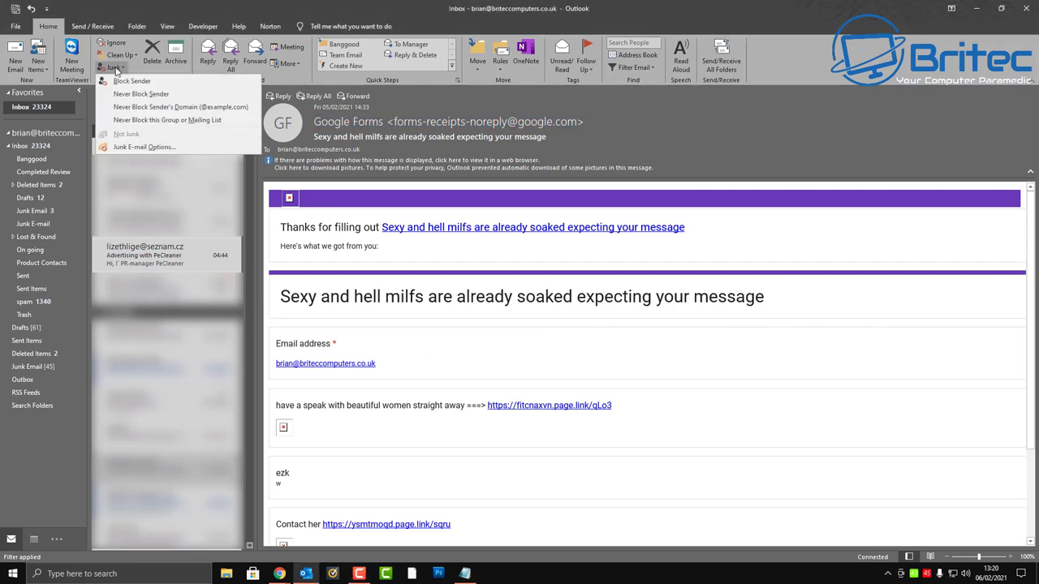
left_click(130, 148)
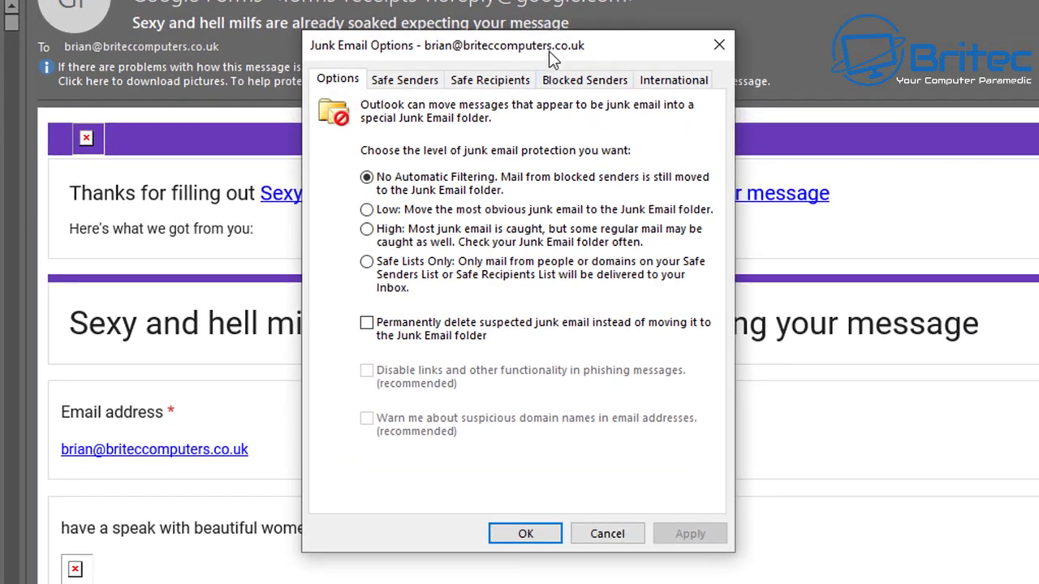
left_click_drag(524, 44, 584, 132)
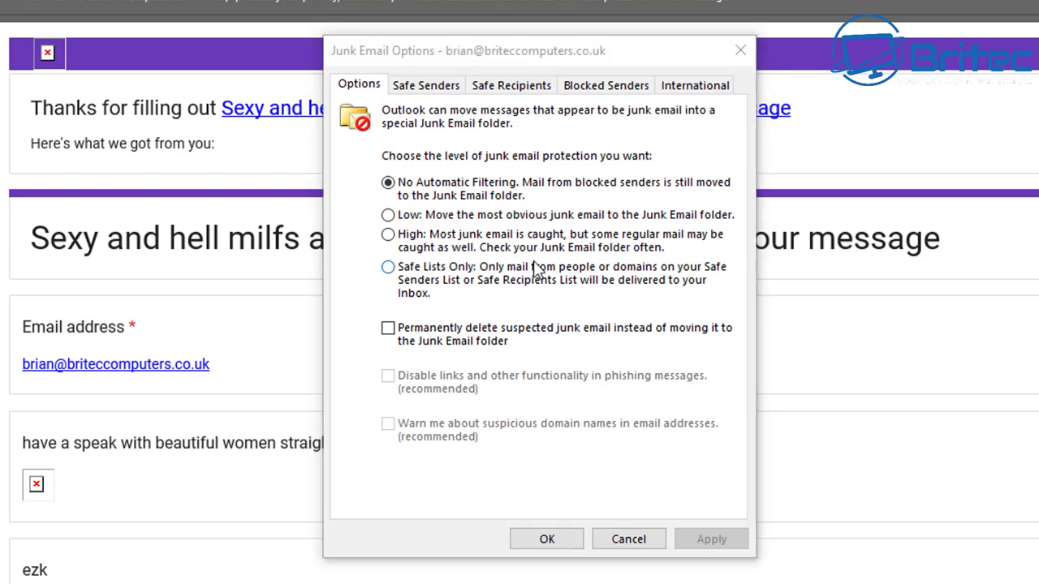
left_click(389, 216)
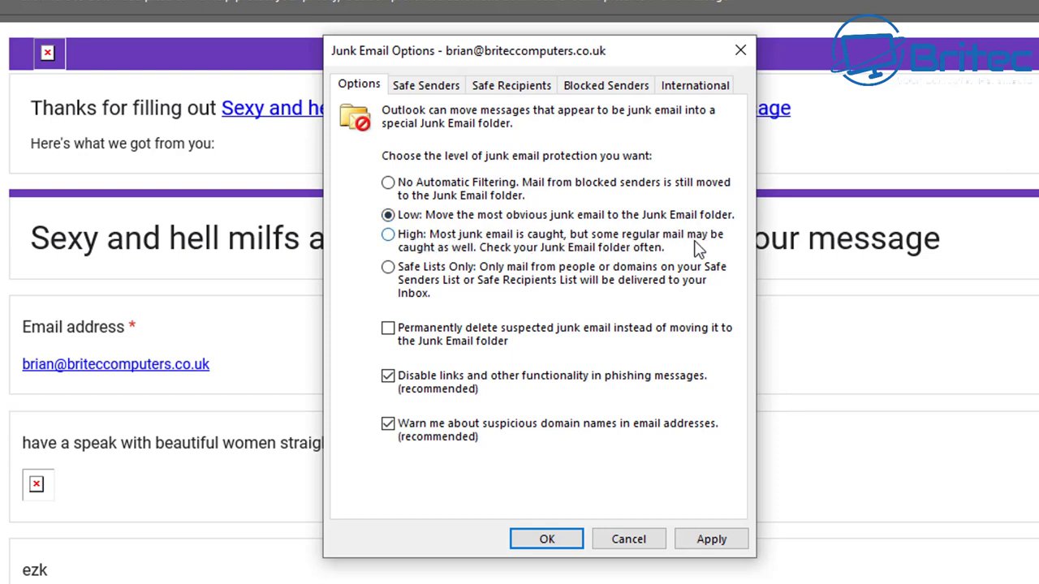
left_click(703, 547)
left_click(545, 540)
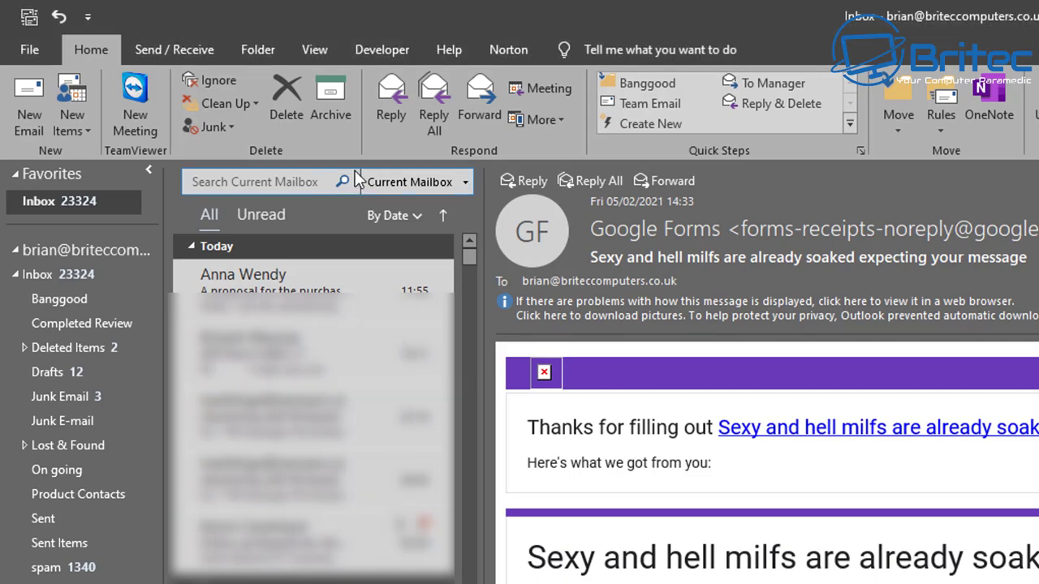
- Try to add the Google Forms sender's address manually to the Blocked Senders list in the junk email options
left_click(229, 130)
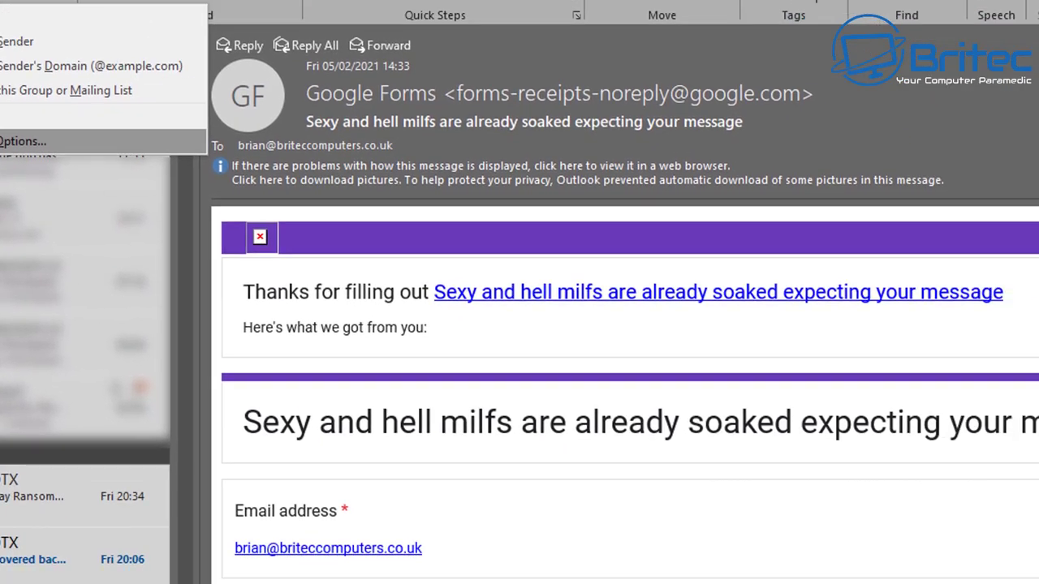
left_click(244, 276)
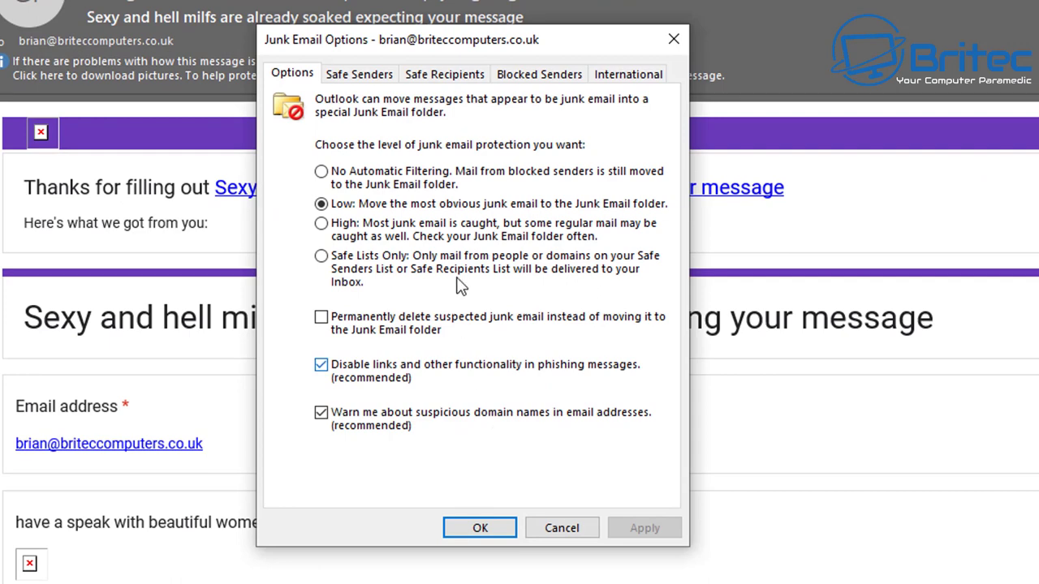
left_click(538, 75)
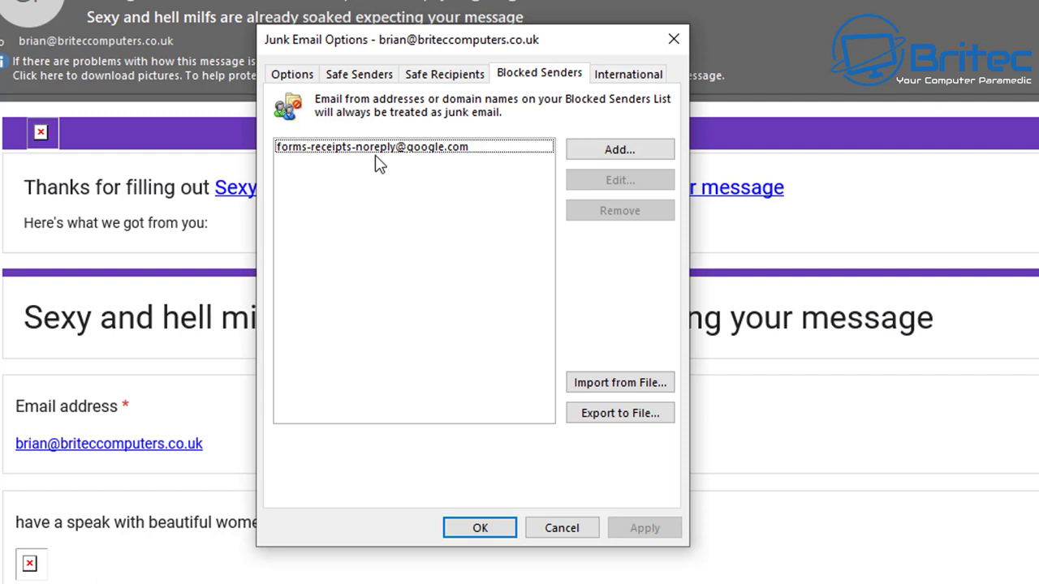
left_click(638, 148)
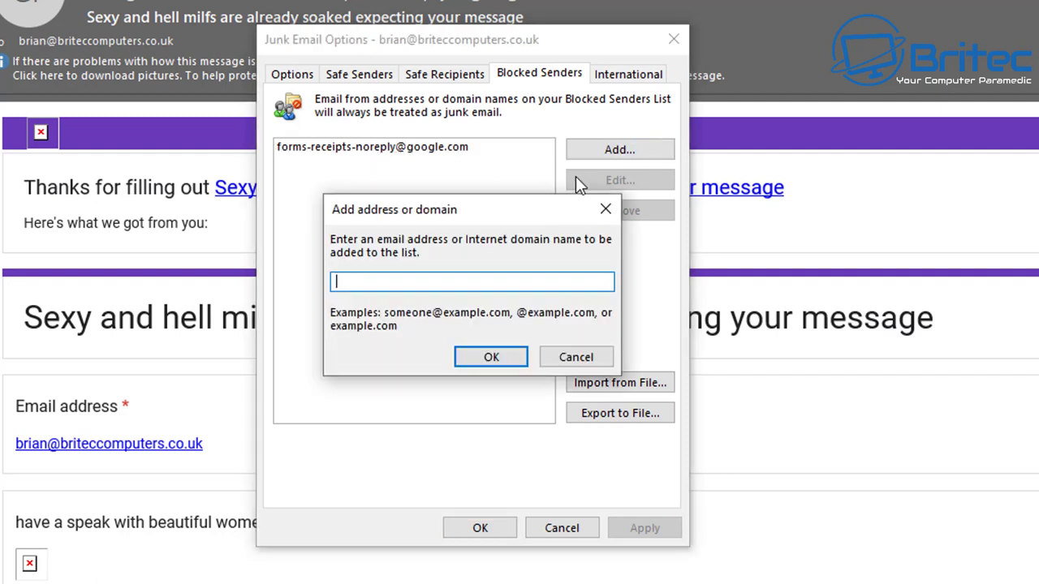
right_click(528, 282)
left_click(557, 303)
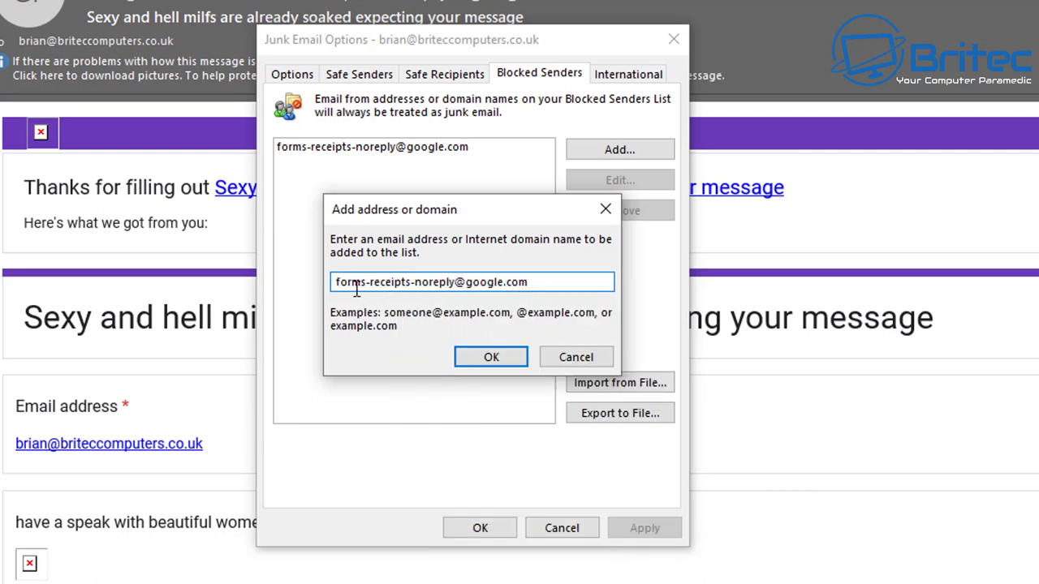
left_click(591, 360)
left_click(560, 532)
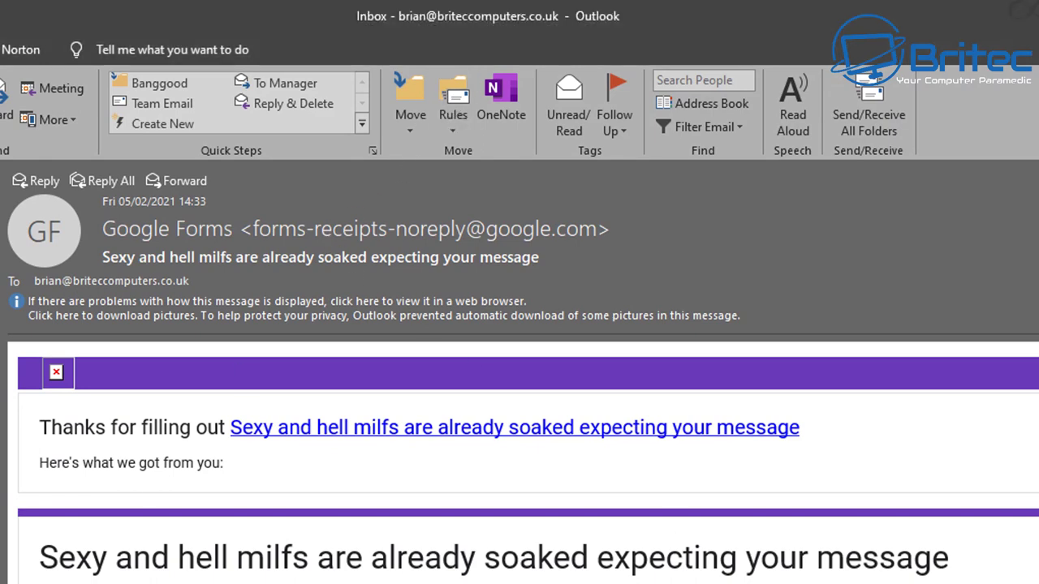
- Start a new rule from the open message that moves mail from Google Forms to the Junk Email folder
left_click(454, 122)
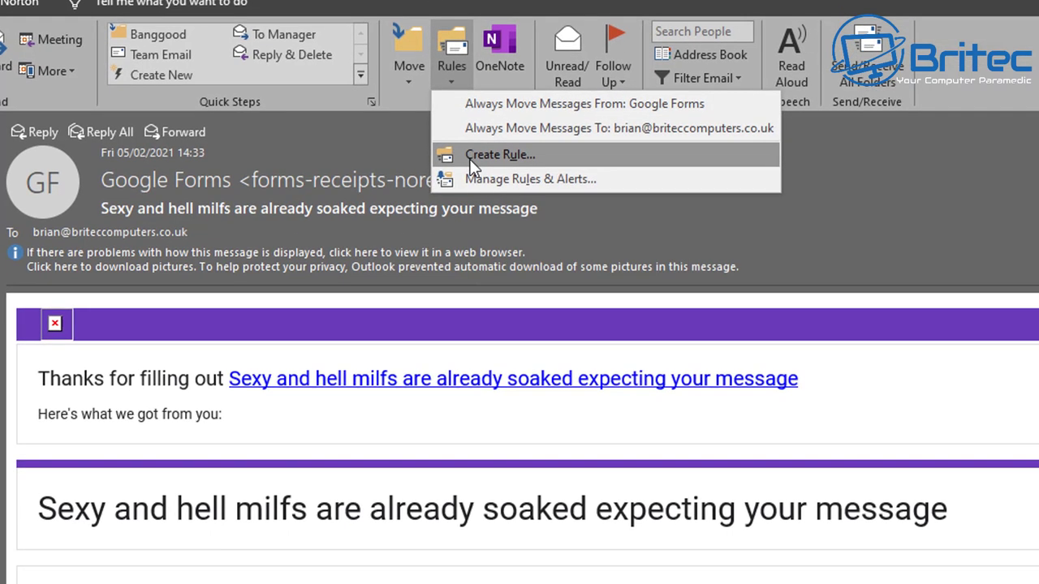
left_click(475, 204)
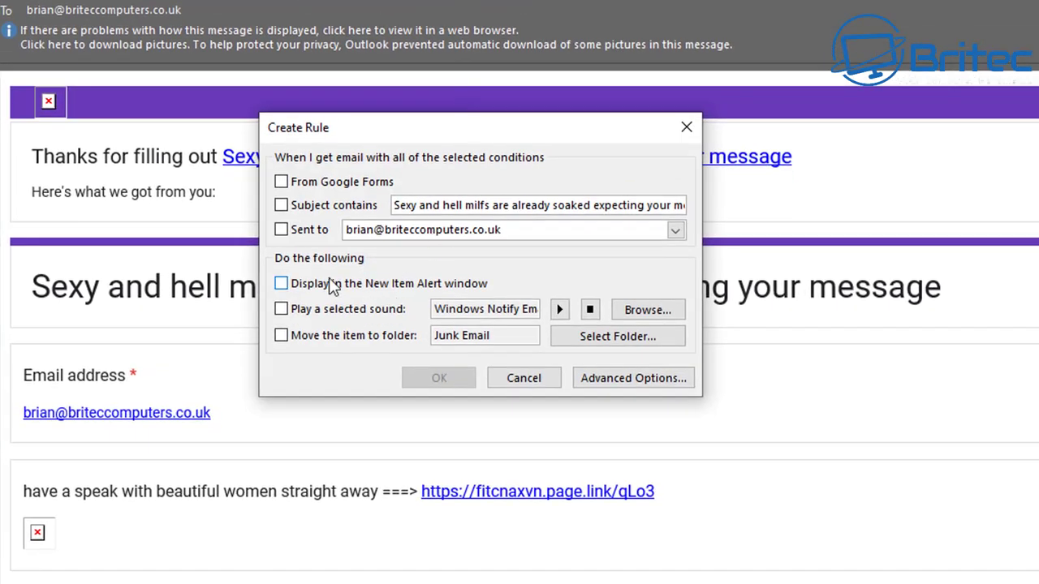
left_click(281, 183)
left_click(279, 338)
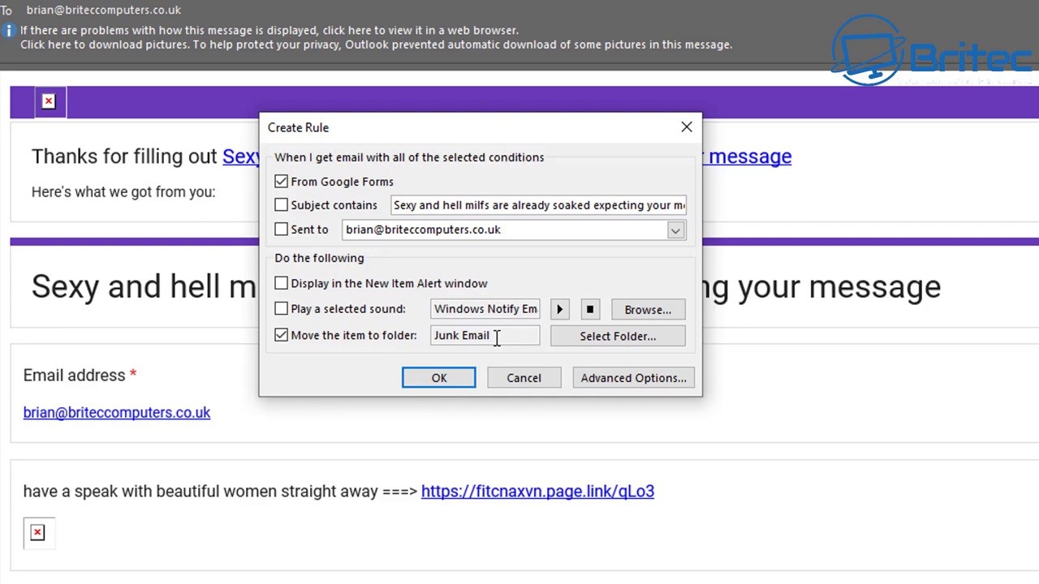
- Review the rule's advanced conditions and continue with the Google Forms sender as the only condition
left_click(623, 382)
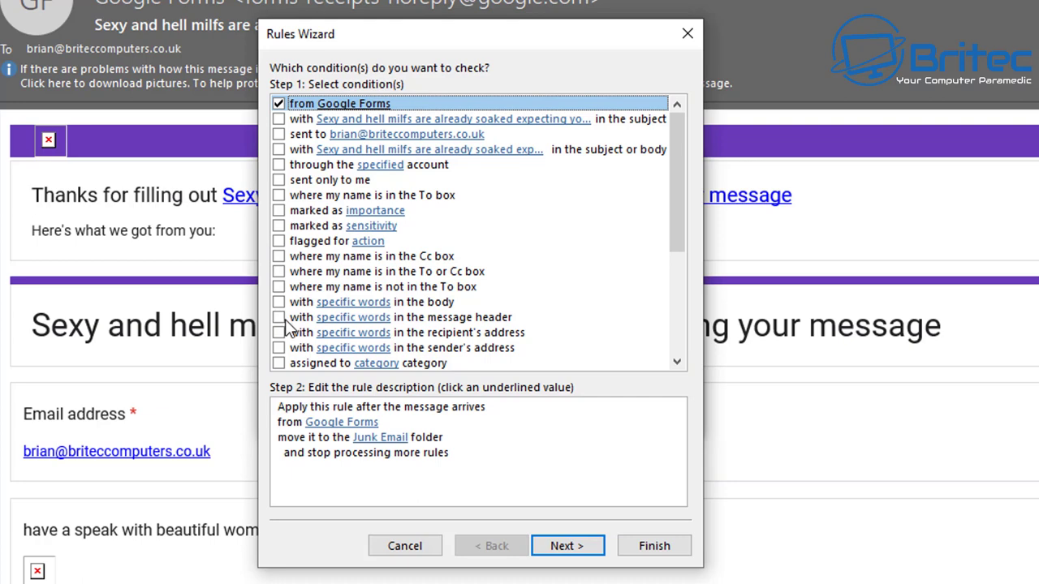
scroll(284, 330, "down", 1)
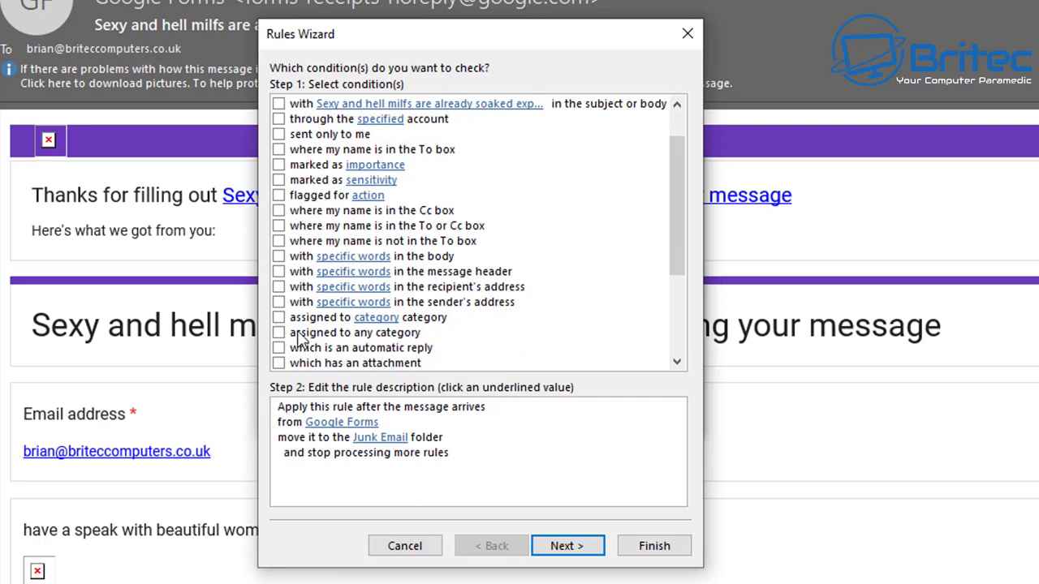
scroll(301, 340, "down", 1)
scroll(301, 340, "down", 2)
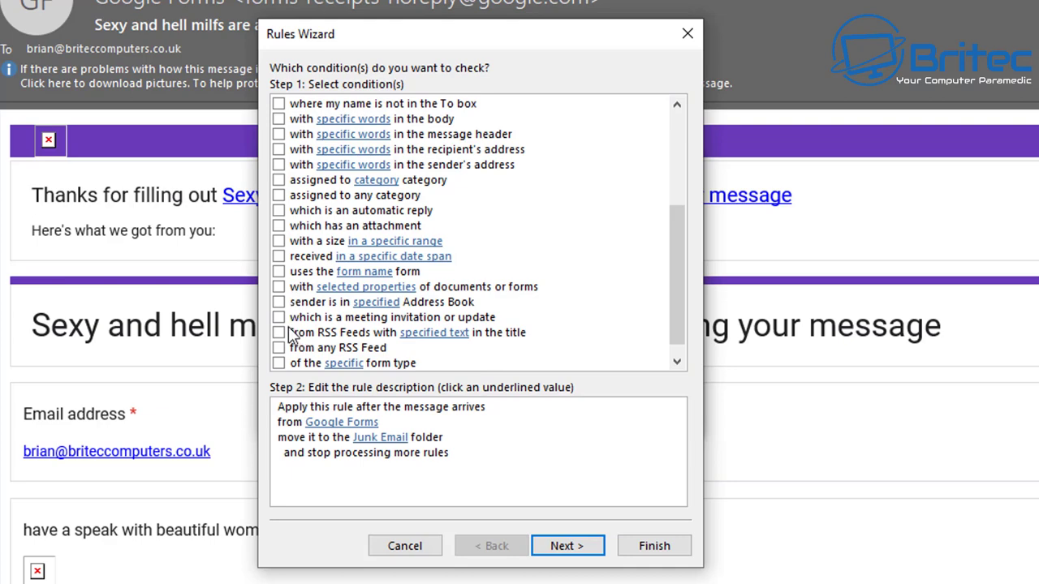
scroll(293, 340, "down", 1)
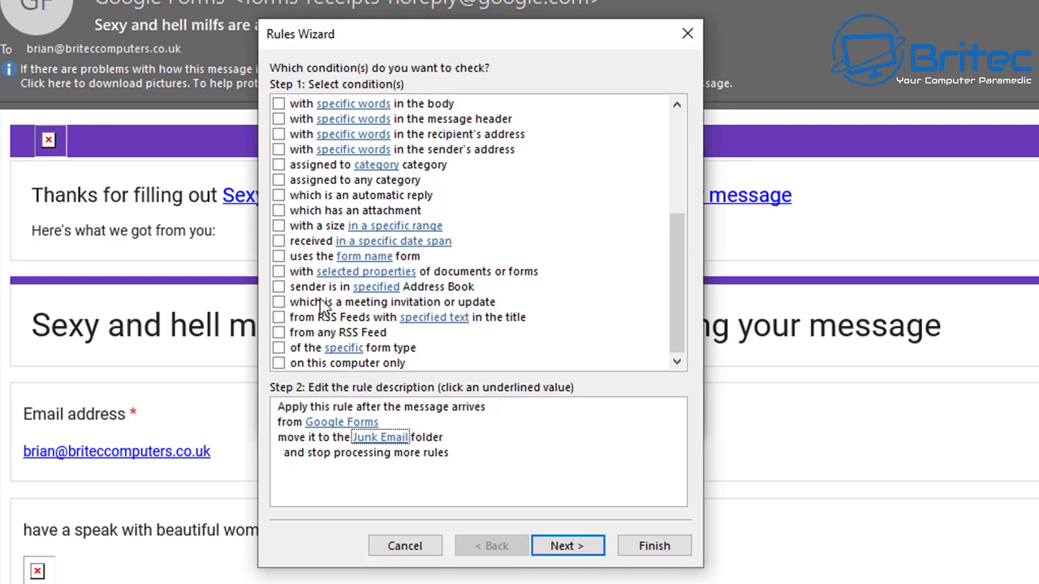
scroll(290, 295, "up", 5)
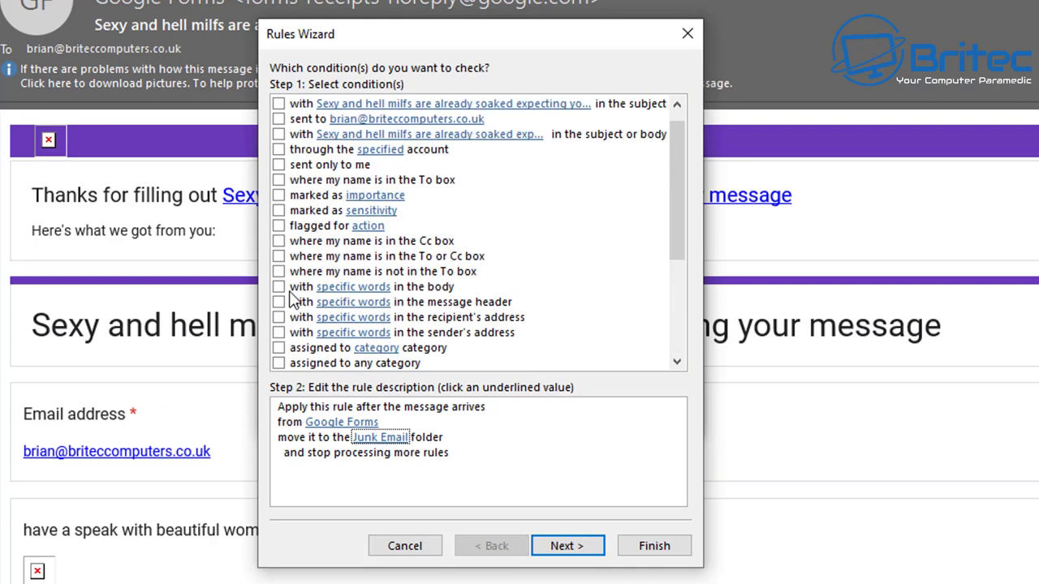
left_click(568, 549)
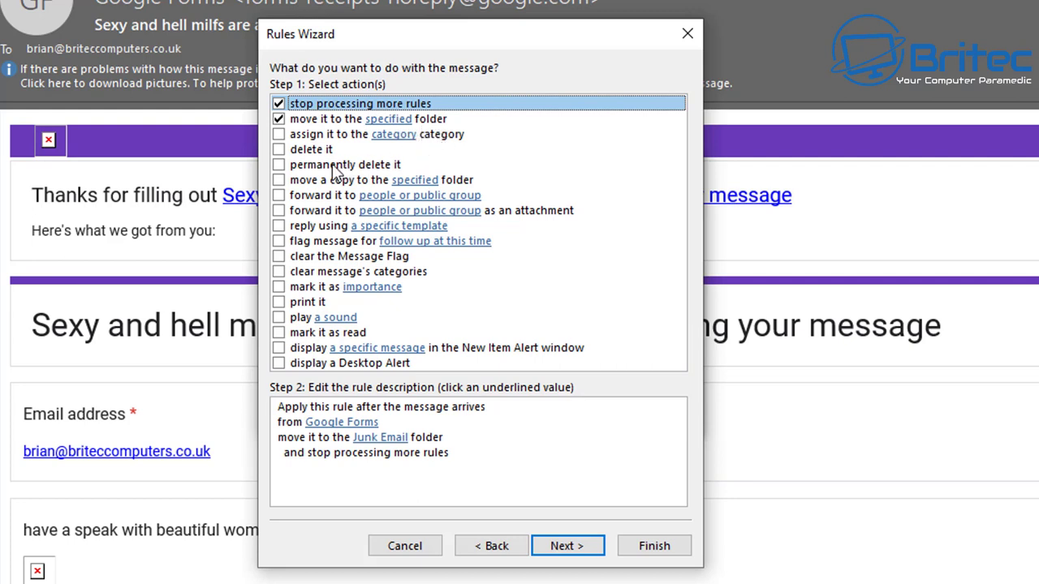
- Add the "delete it" action to the rule, leaving "permanently delete it" off, and continue to the exceptions
left_click(280, 150)
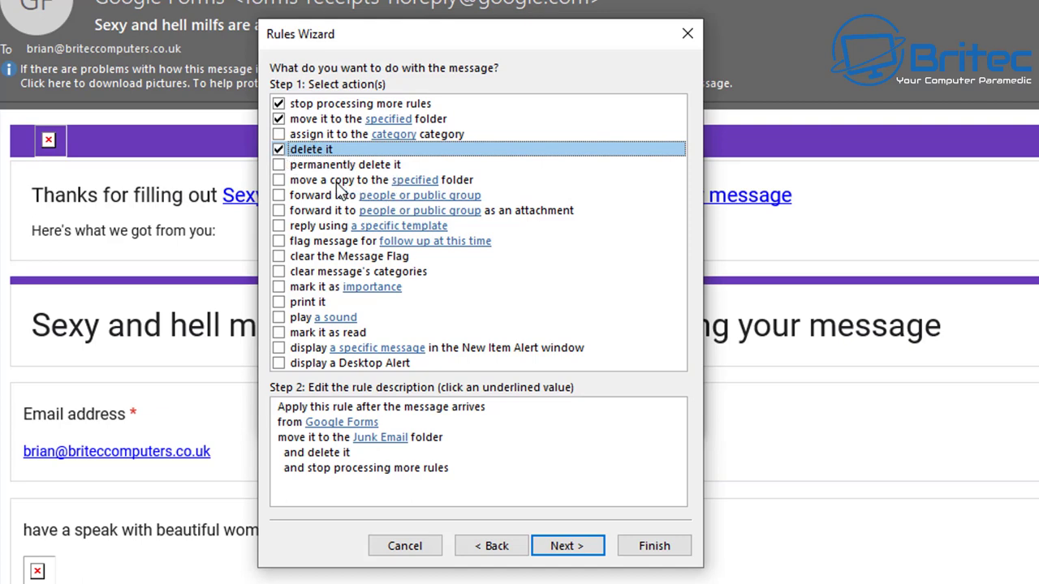
left_click(280, 165)
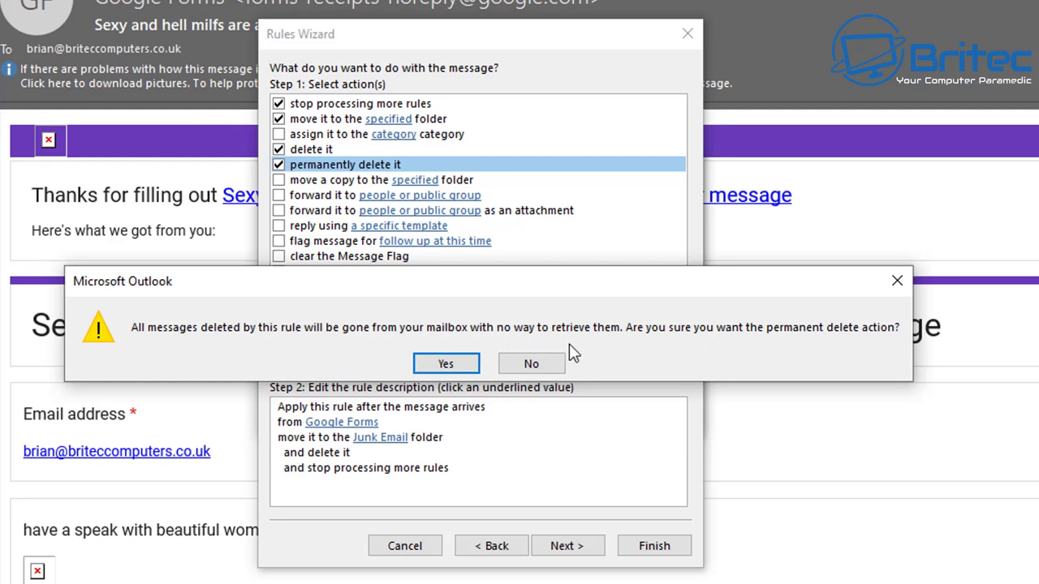
left_click(441, 364)
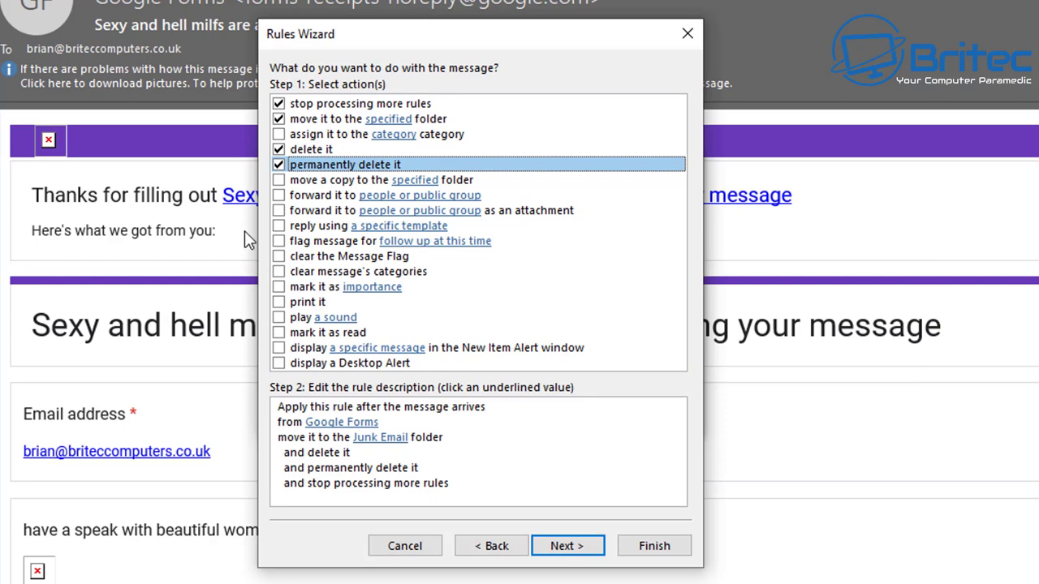
left_click(279, 165)
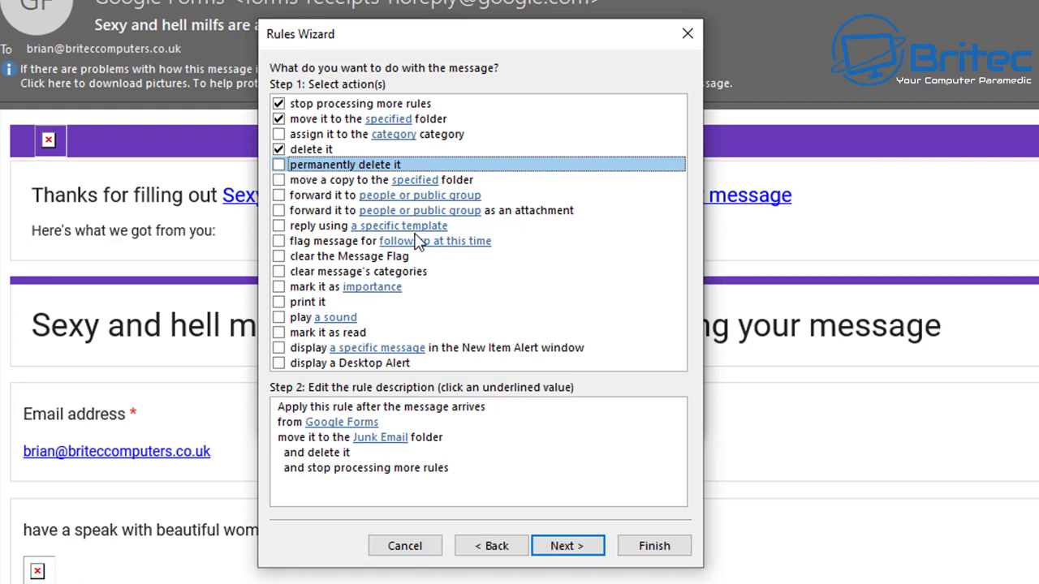
key("Tab")
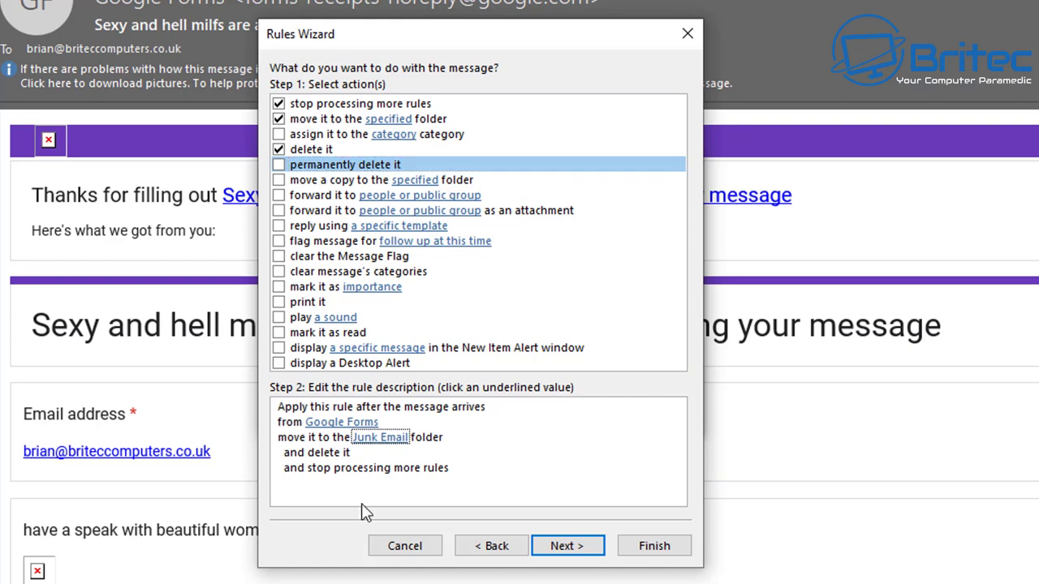
left_click(566, 549)
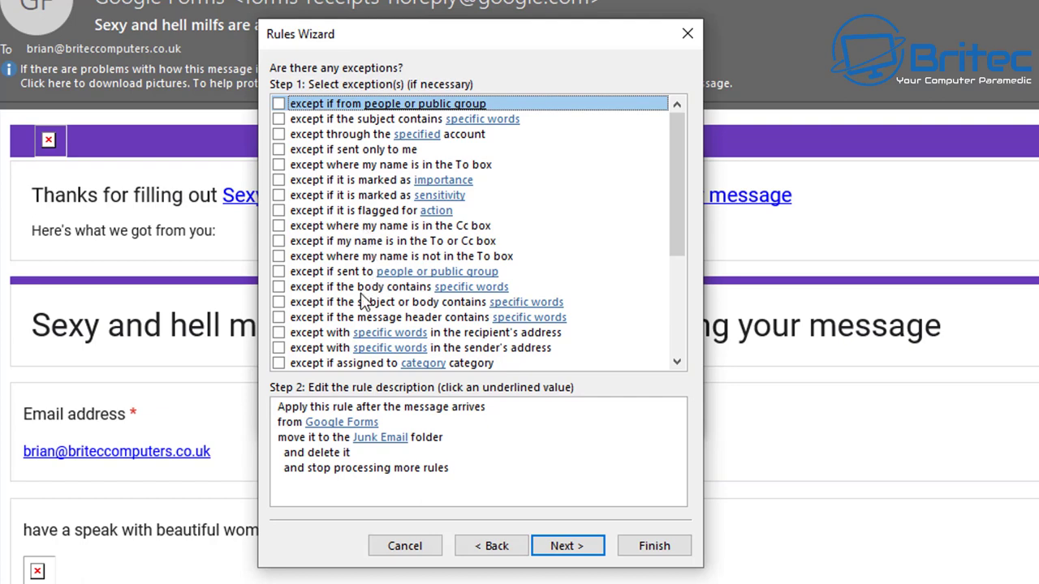
- Finish the rule without exceptions, keeping the name Google Forms and leaving it turned on
scroll(499, 333, "down", 3)
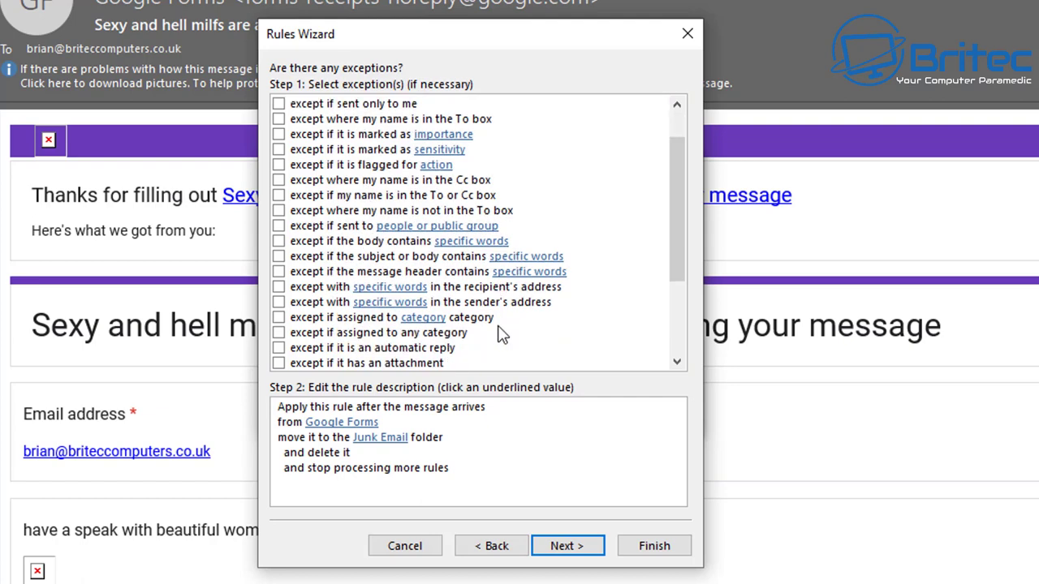
scroll(500, 333, "down", 1)
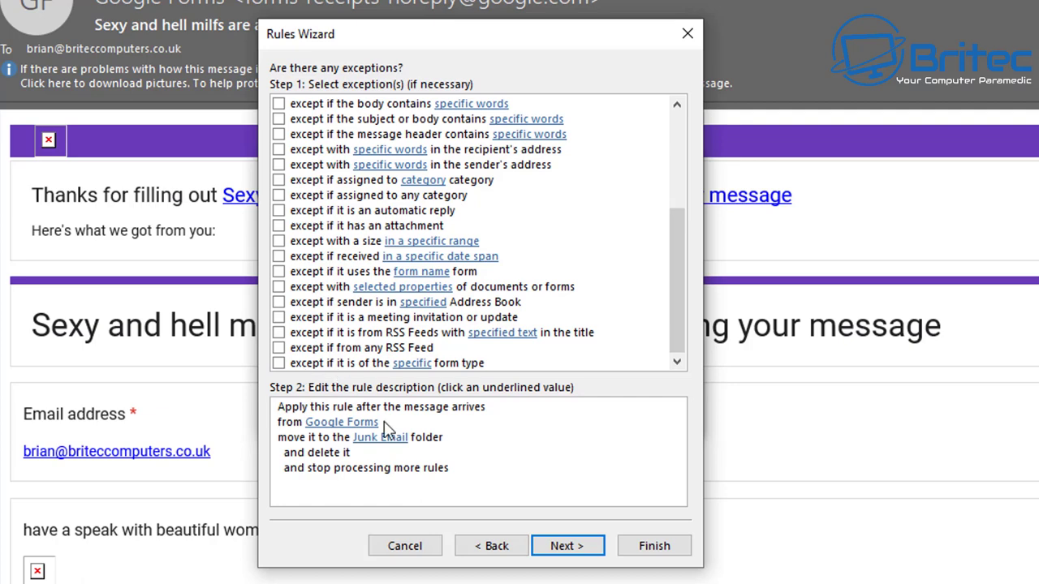
left_click(568, 547)
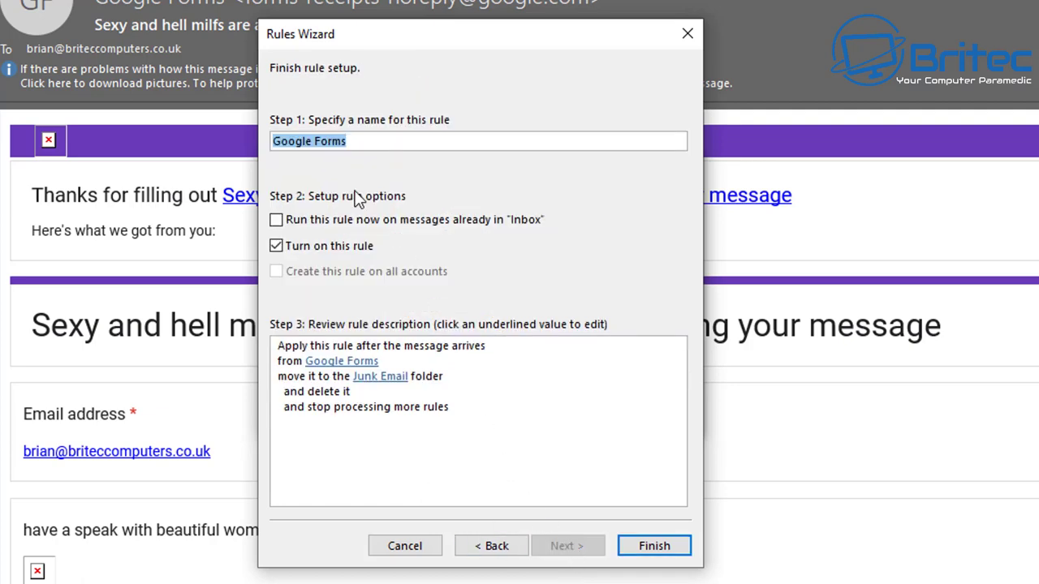
left_click(656, 554)
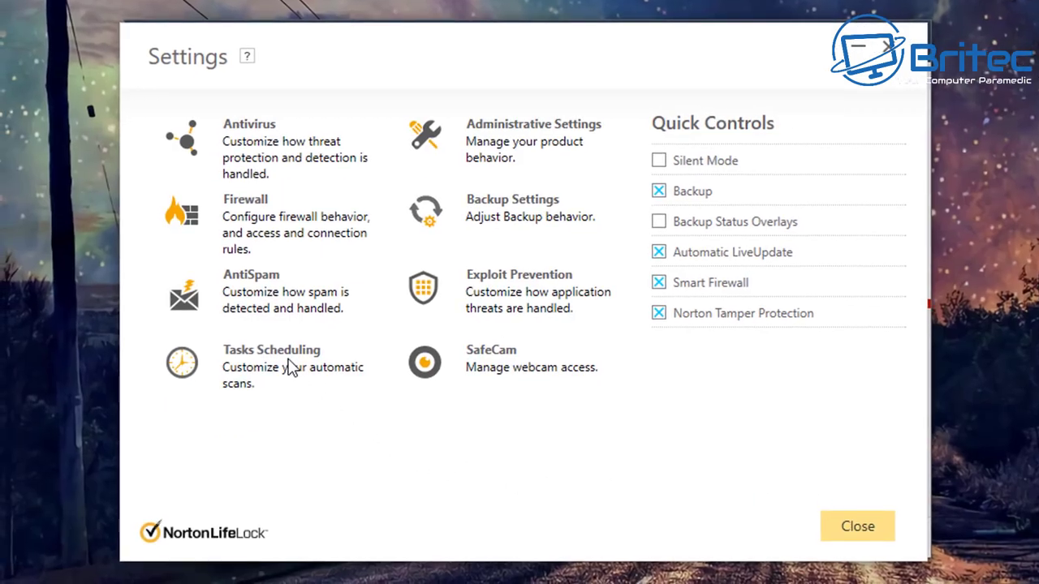
- Open the AntiSpam filter settings and examine the sender addresses on the Blocked List
left_click(255, 278)
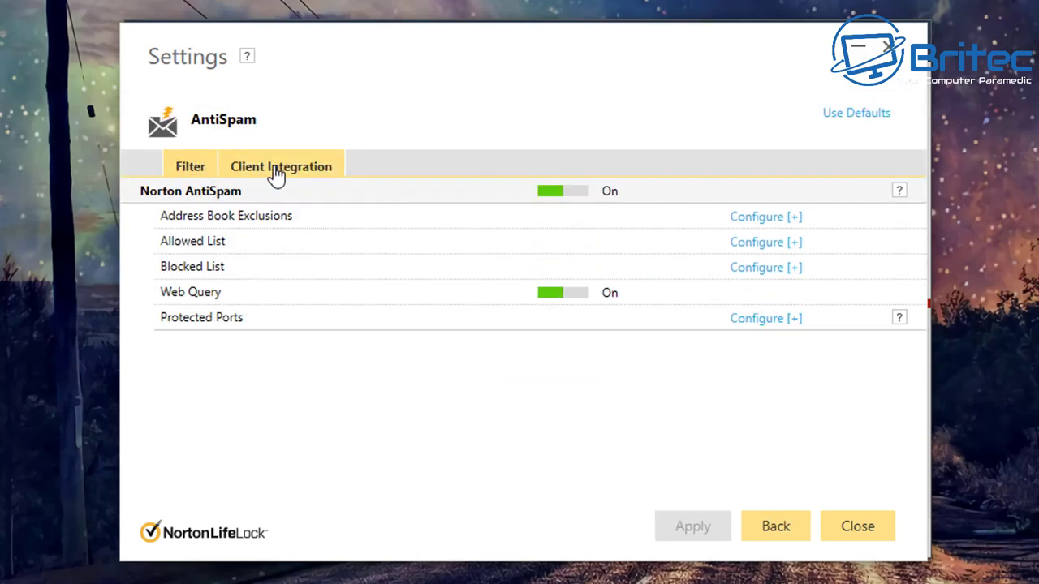
left_click(182, 177)
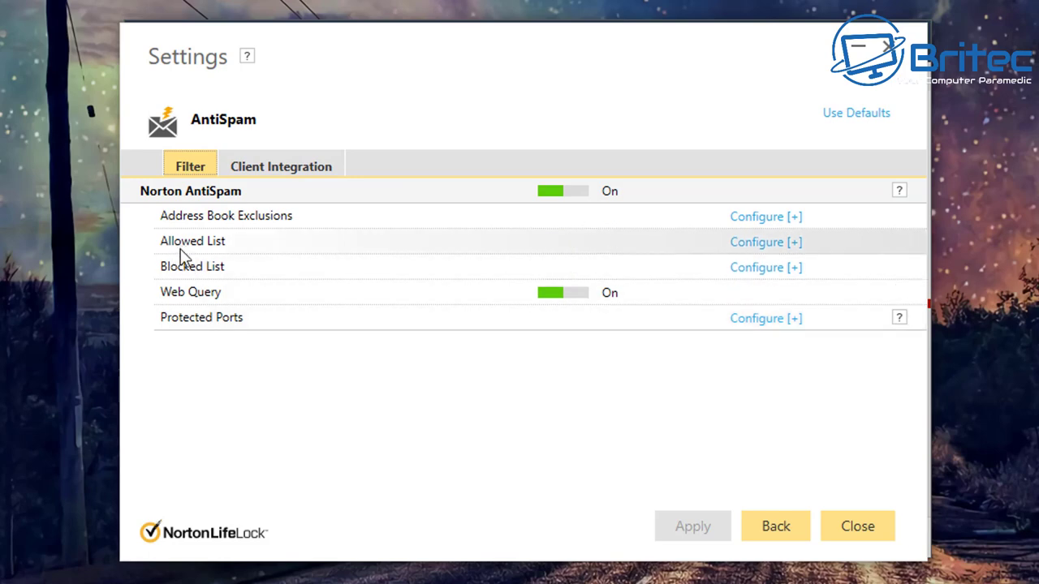
left_click(765, 268)
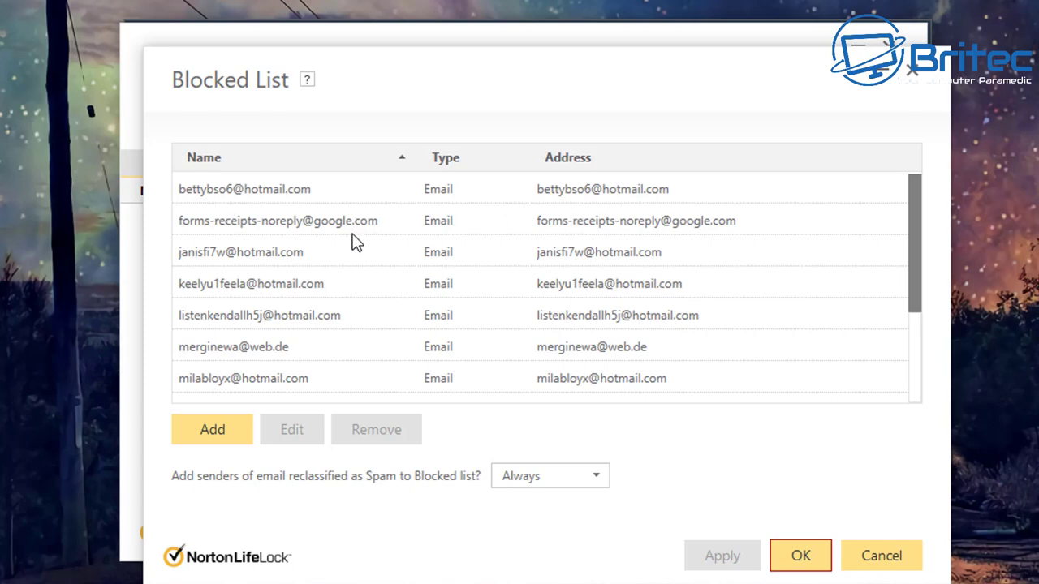
scroll(309, 258, "down", 1)
scroll(307, 257, "down", 2)
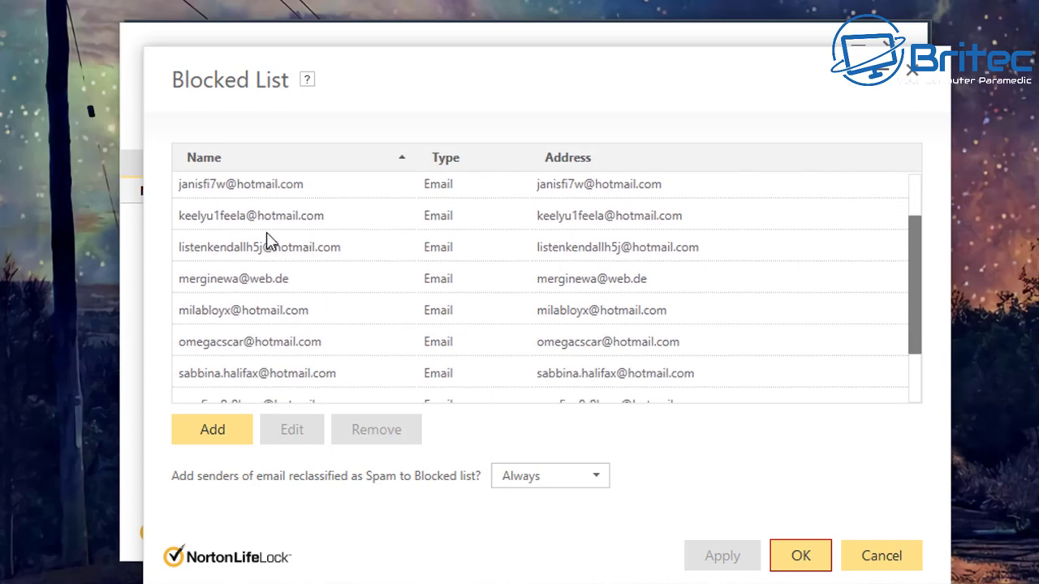
scroll(241, 263, "up", 2)
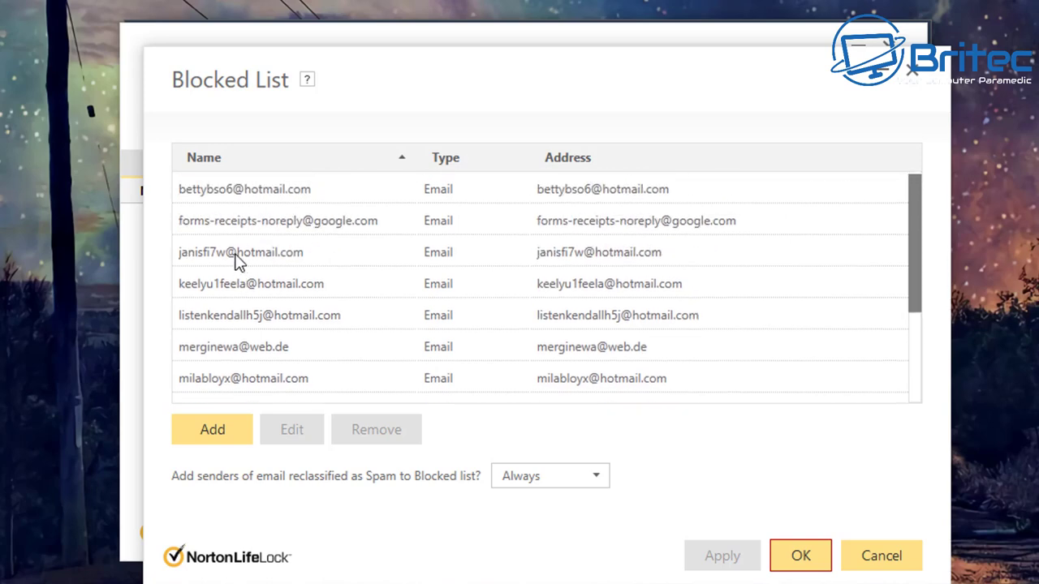
- Edit the blocked Google Forms receipts sender, trying the Domain address type but keeping Email, then save the Blocked List and close the settings
left_click(245, 228)
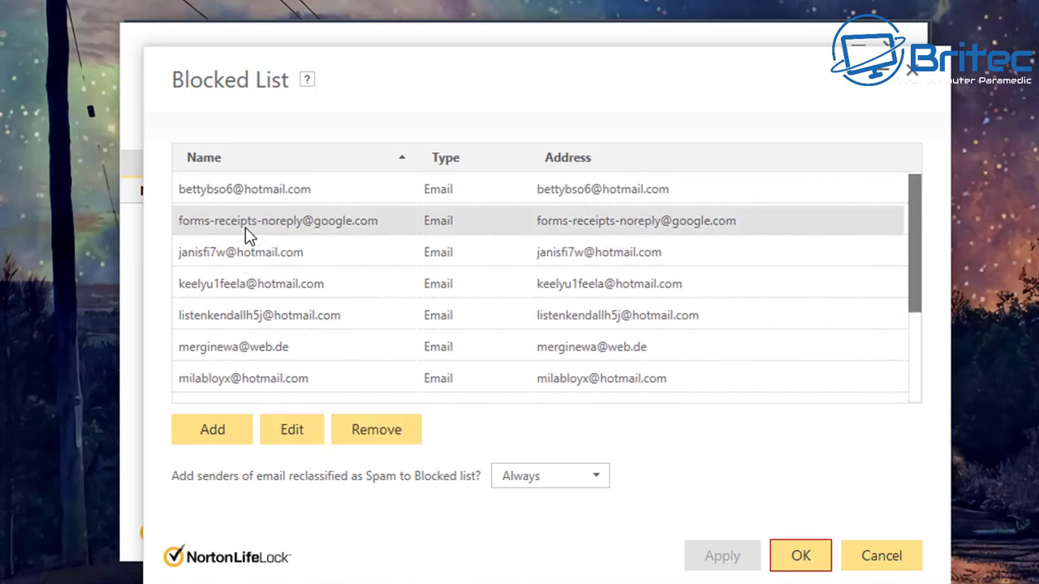
left_click(297, 434)
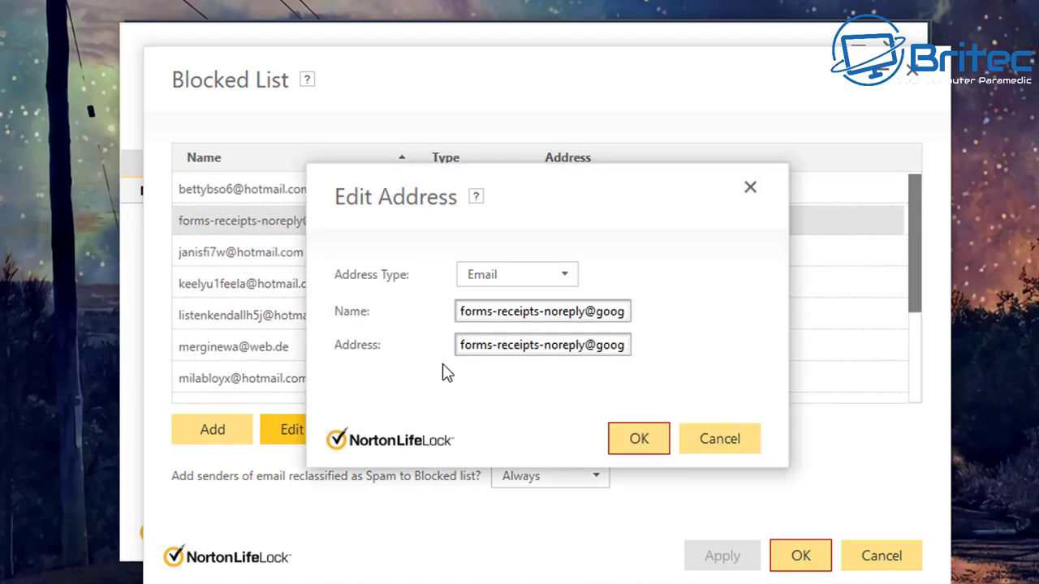
left_click(567, 278)
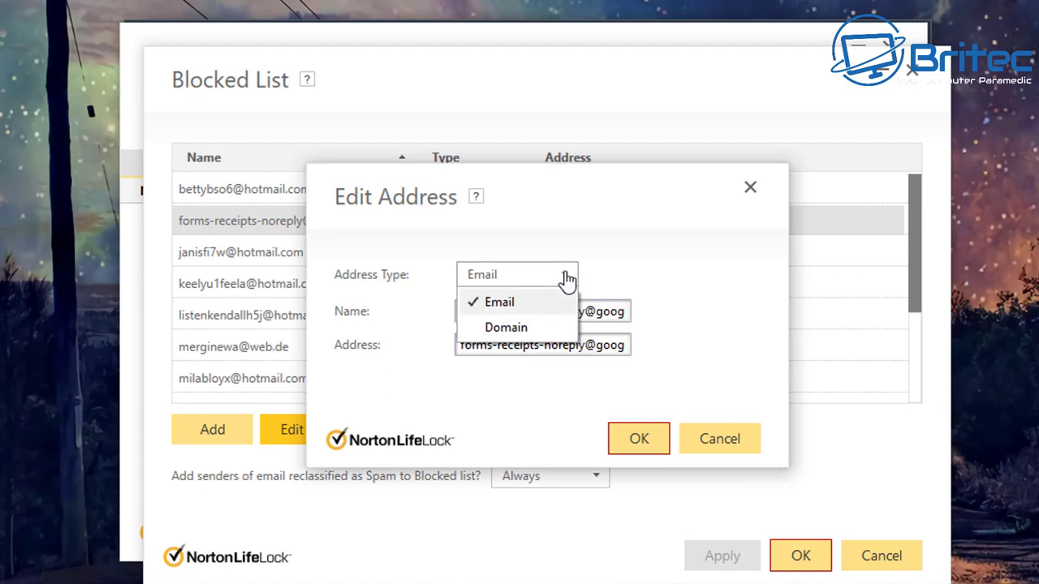
left_click(506, 327)
left_click(564, 275)
left_click(500, 302)
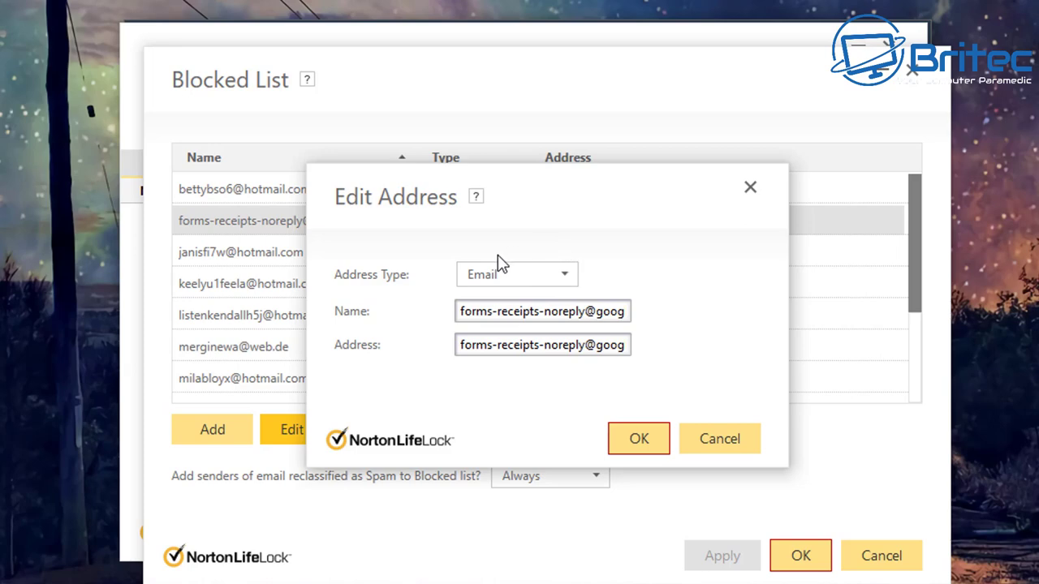
left_click(644, 449)
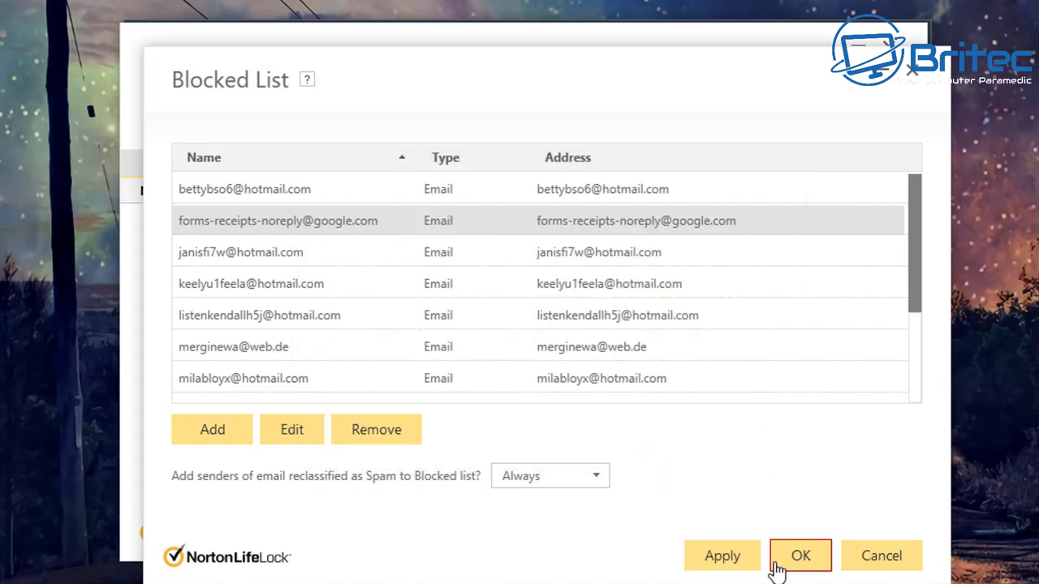
left_click(801, 558)
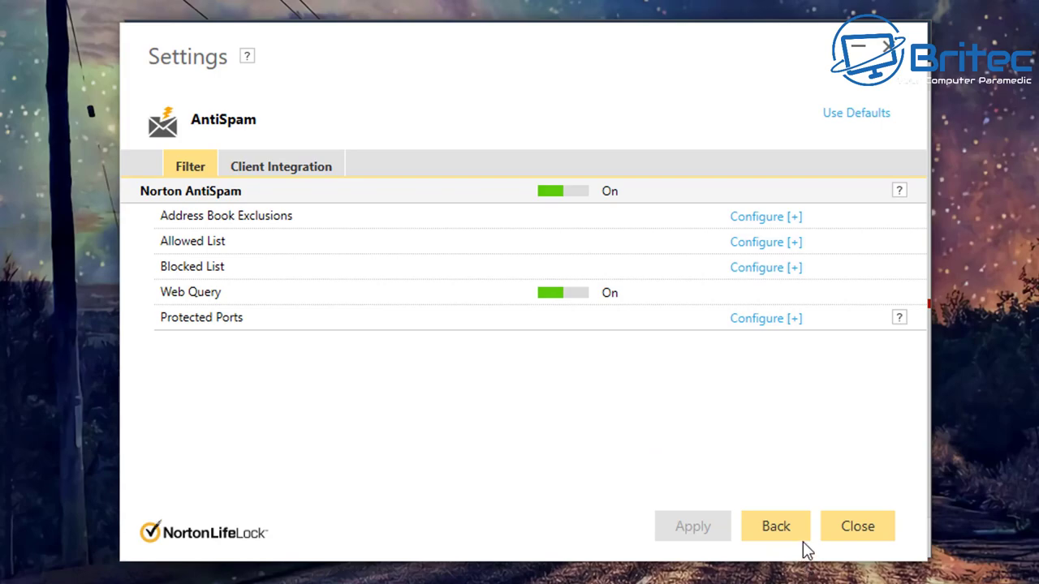
left_click(858, 528)
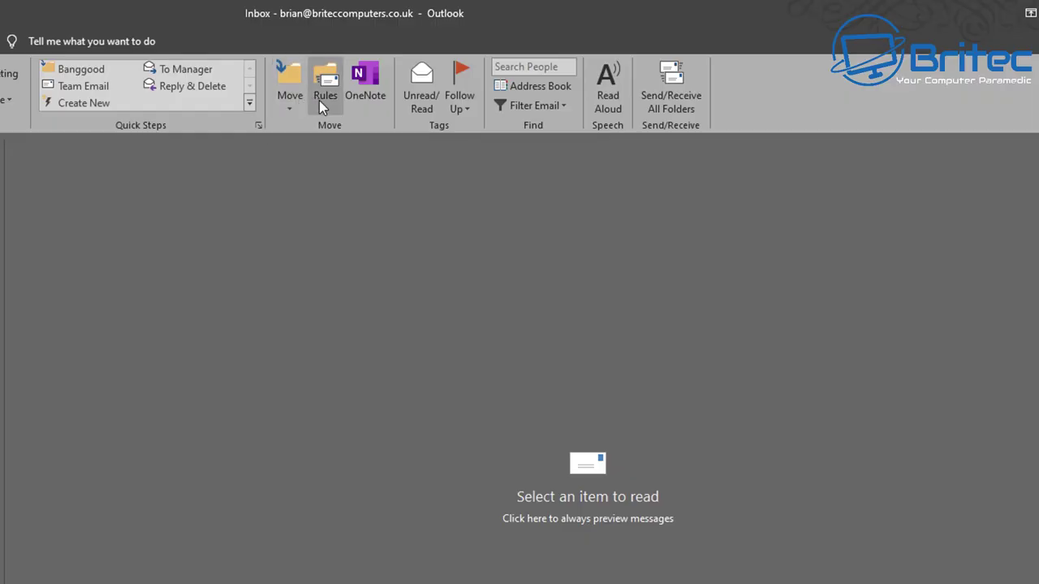
- In Outlook, open the rules manager and run the Google Forms rule immediately on all messages in the Inbox
left_click(319, 100)
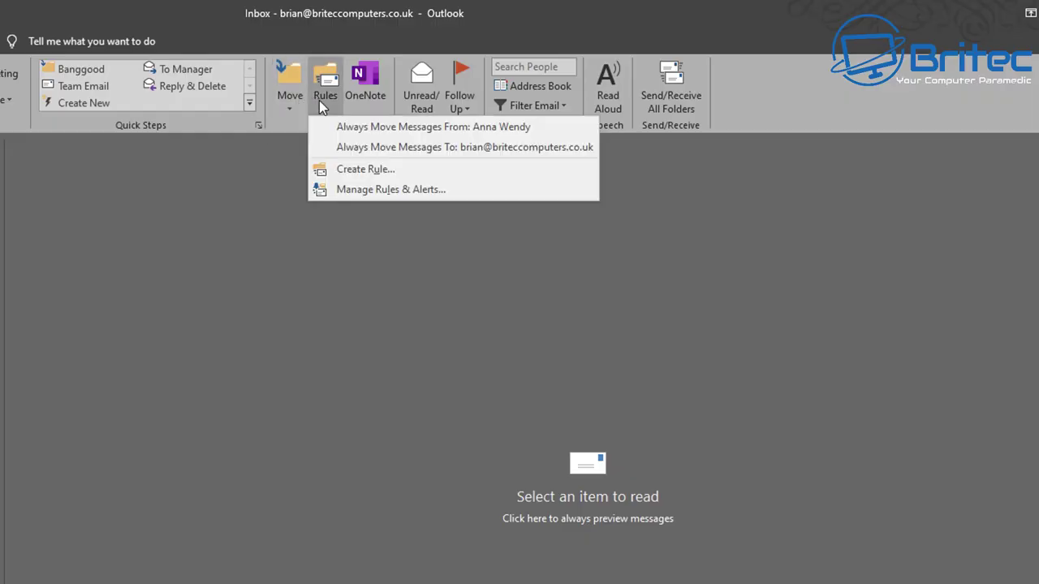
left_click(408, 193)
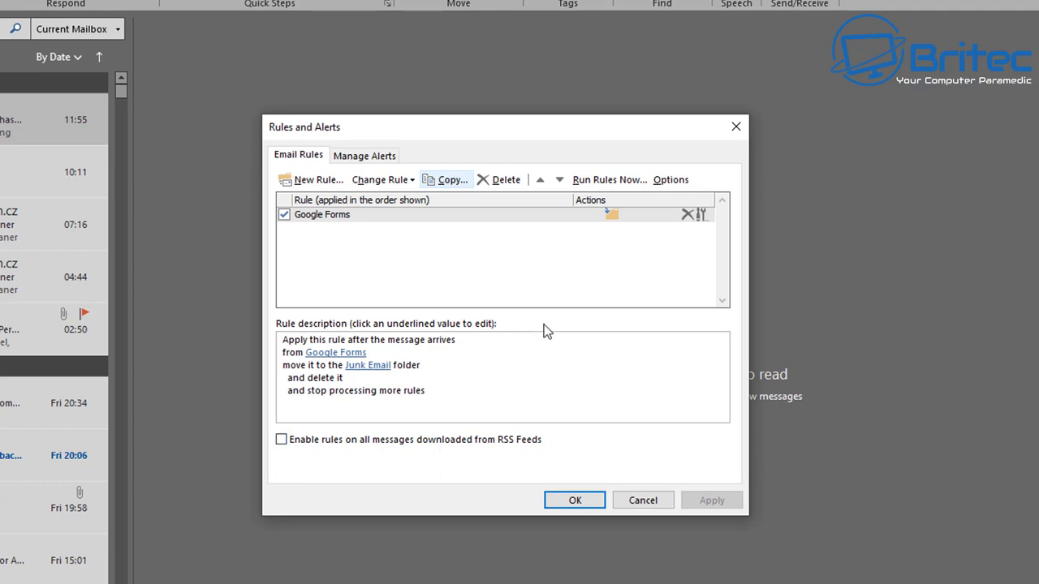
left_click(584, 179)
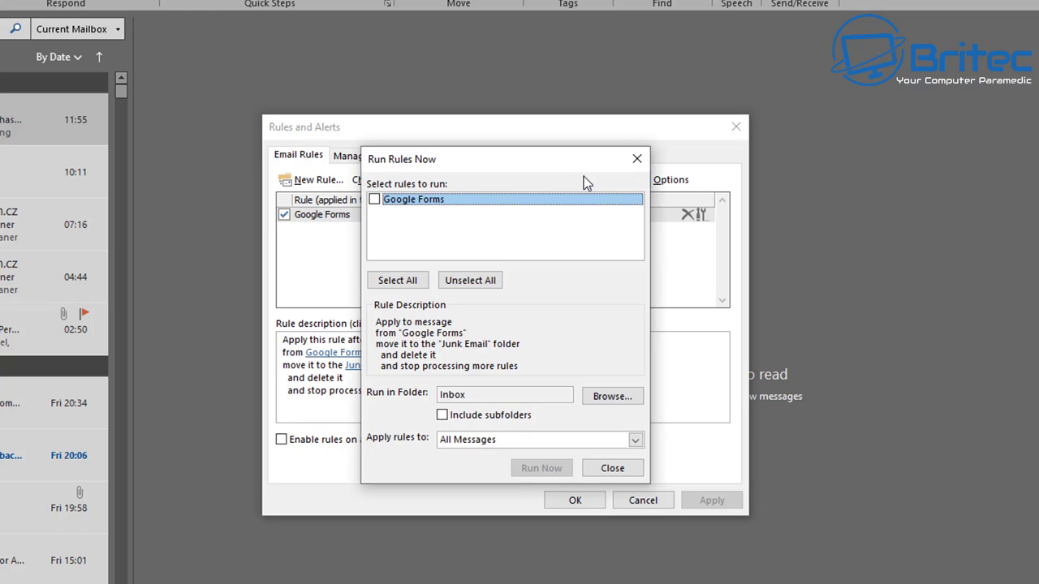
left_click(375, 200)
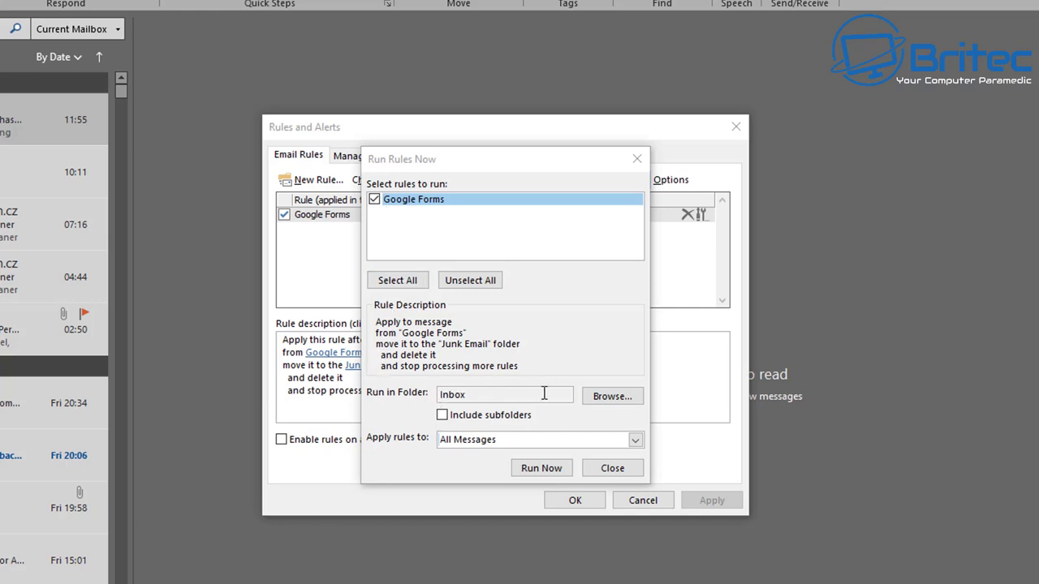
left_click(541, 471)
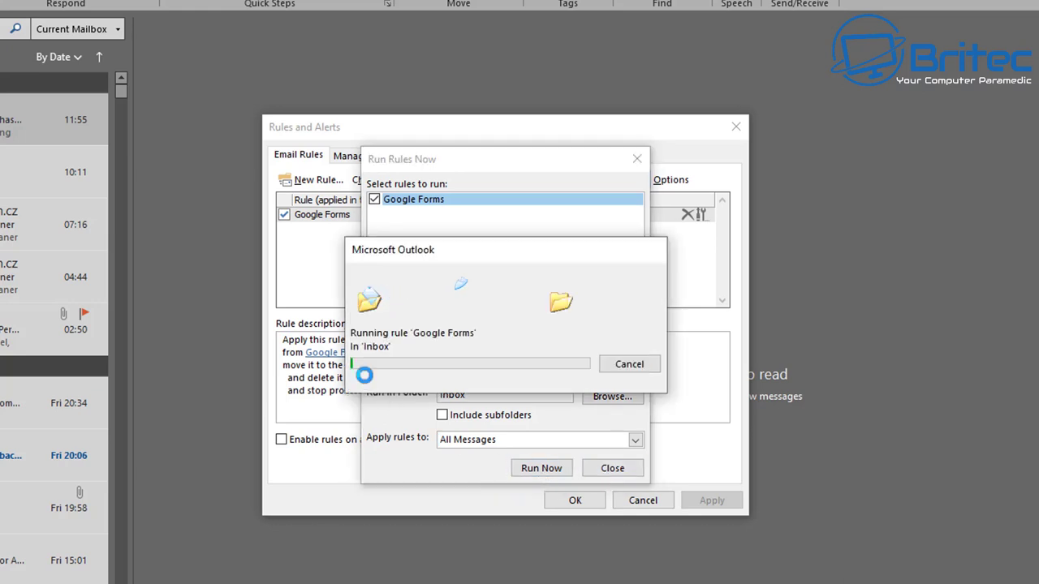
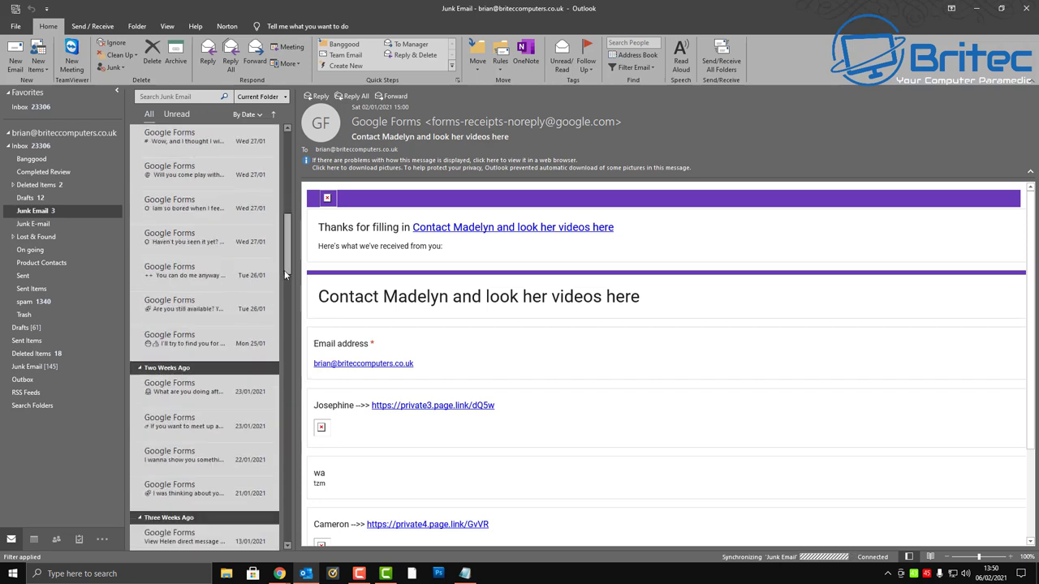
- Look through the Junk Email folder for the Google Forms messages moved by the rule
scroll(284, 275, "down", 3)
scroll(284, 274, "down", 3)
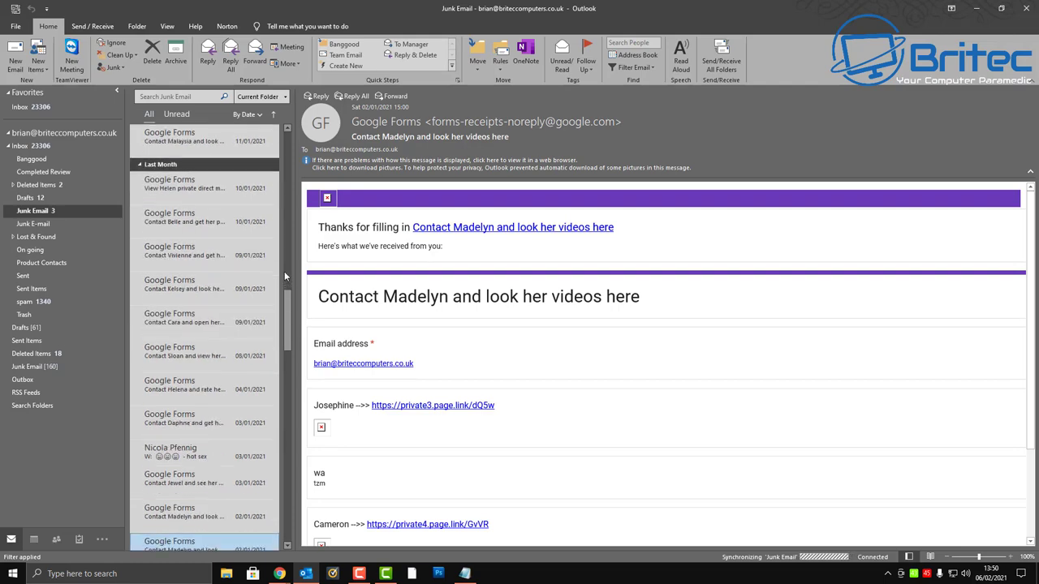
scroll(284, 276, "down", 3)
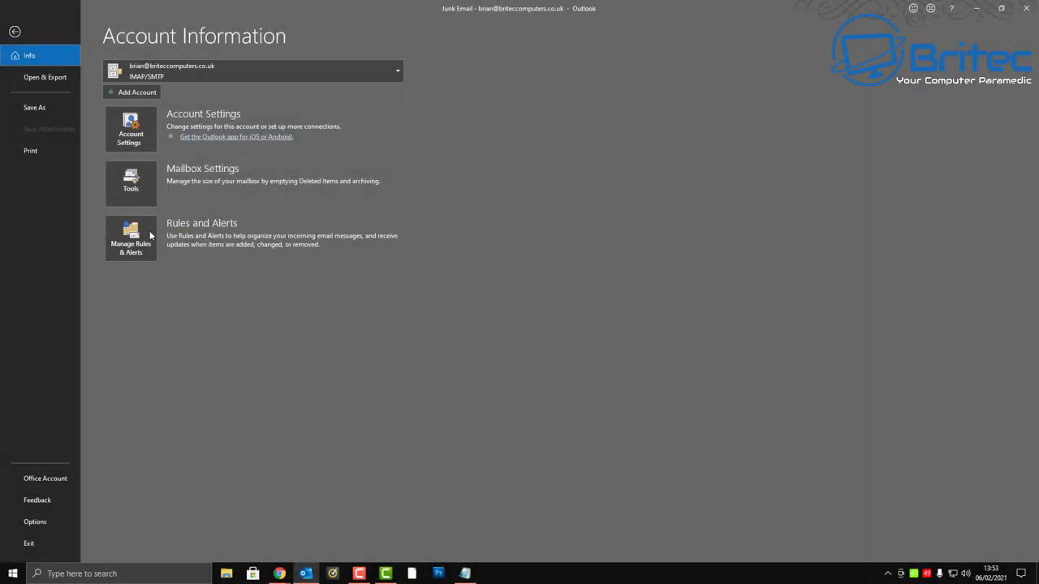
- Start a new rule from the "Move messages with specific words in the subject to a folder" template and continue to its conditions
left_click(123, 238)
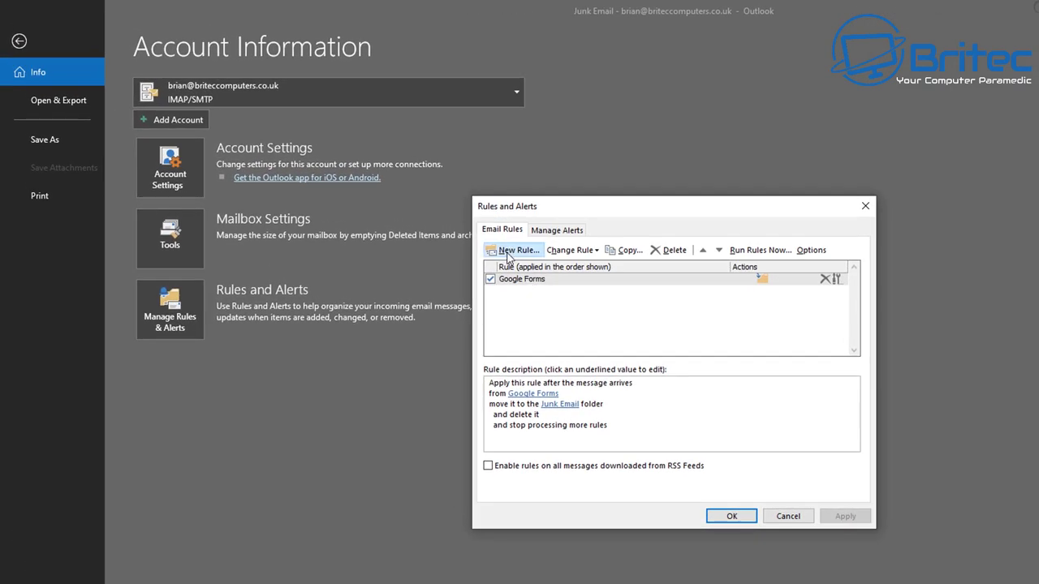
left_click(509, 252)
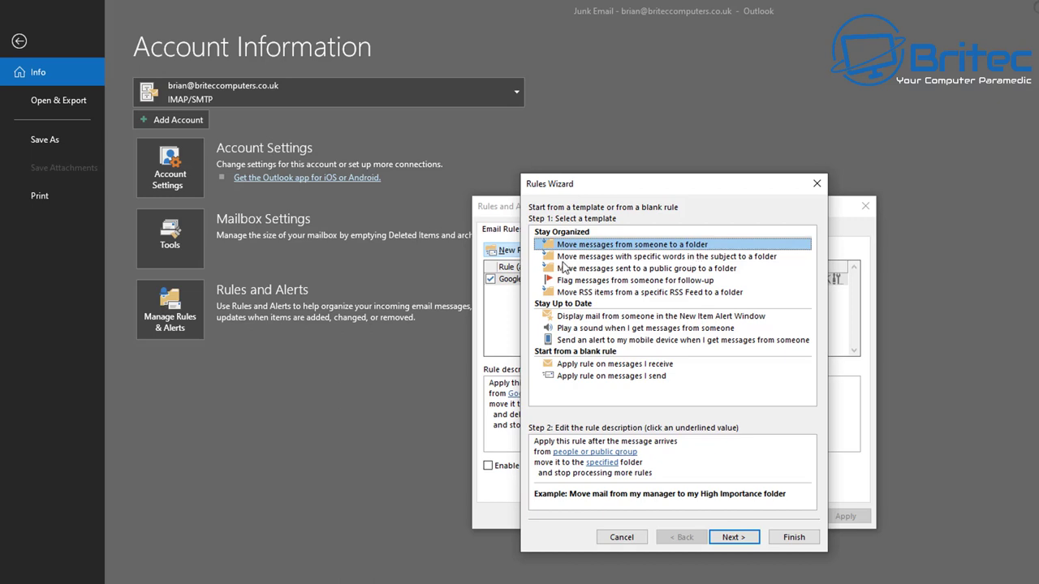
left_click(691, 257)
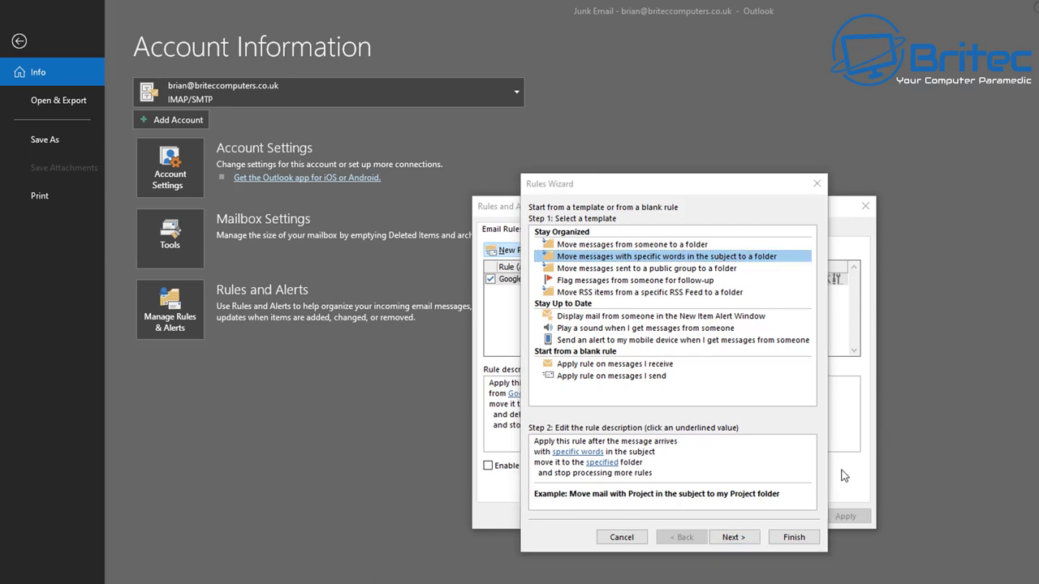
left_click(738, 538)
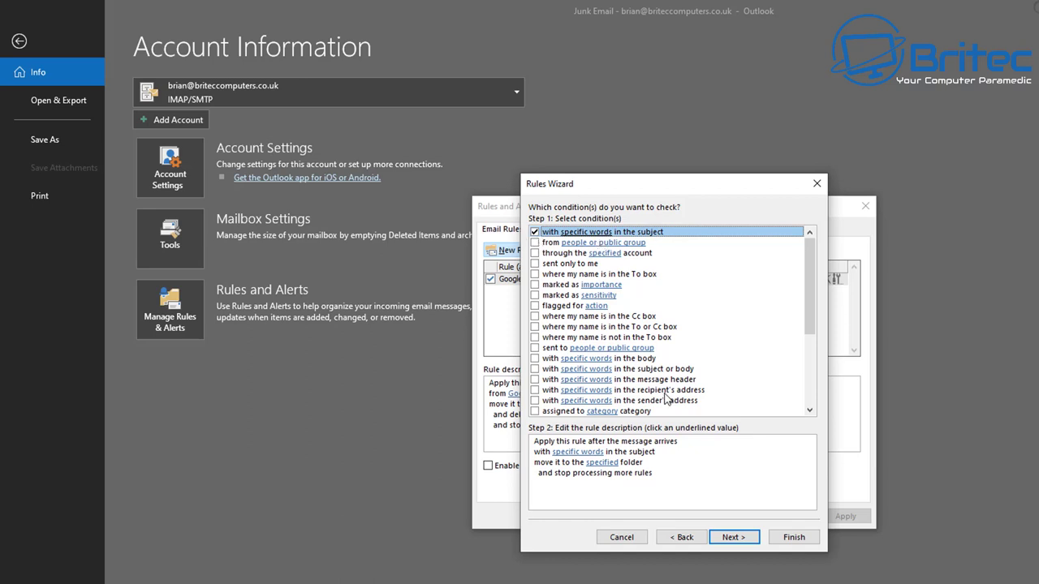
- Review the available conditions and add the word "sex" to the specific words the rule looks for in the subject
left_click(602, 463)
left_click(566, 452)
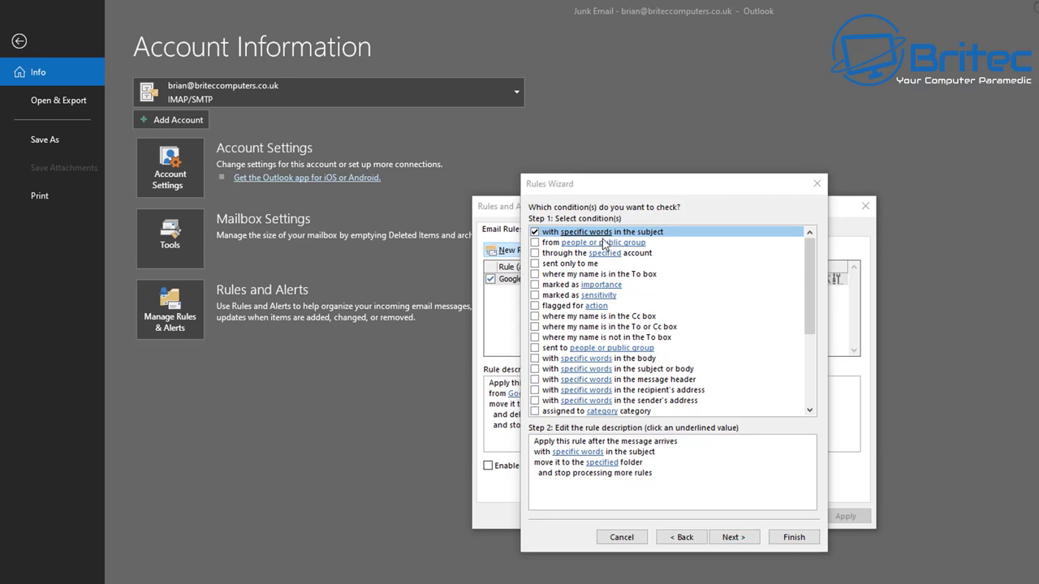
left_click(589, 236)
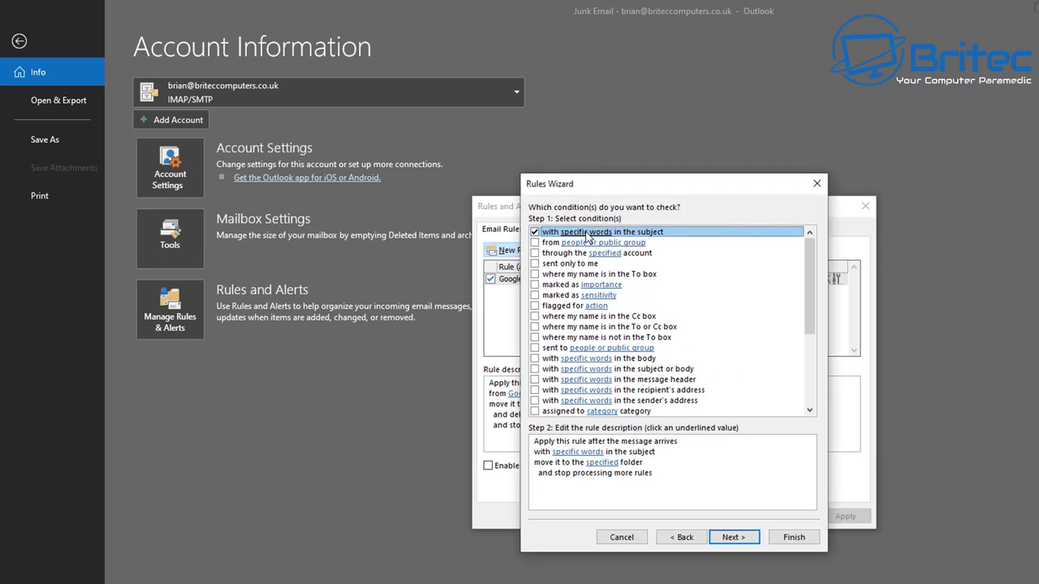
left_click_drag(589, 236, 566, 488)
left_click(572, 482)
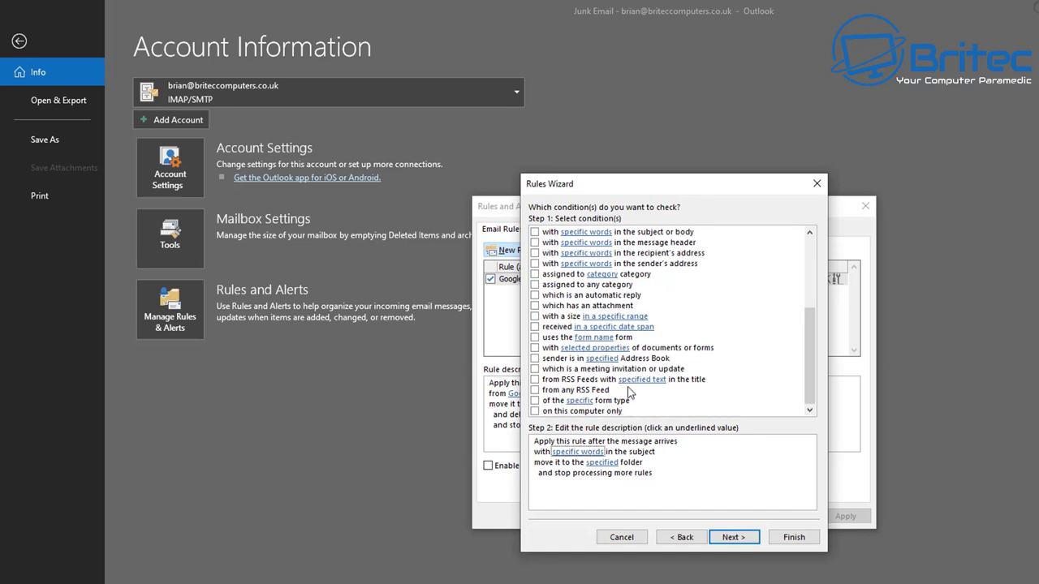
scroll(561, 476, "up", 4)
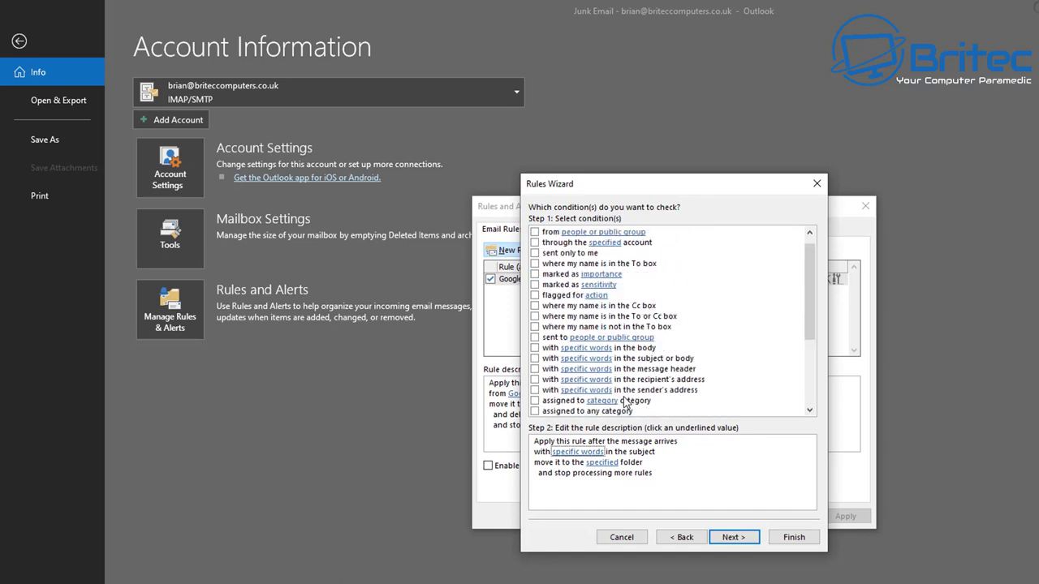
left_click(577, 452)
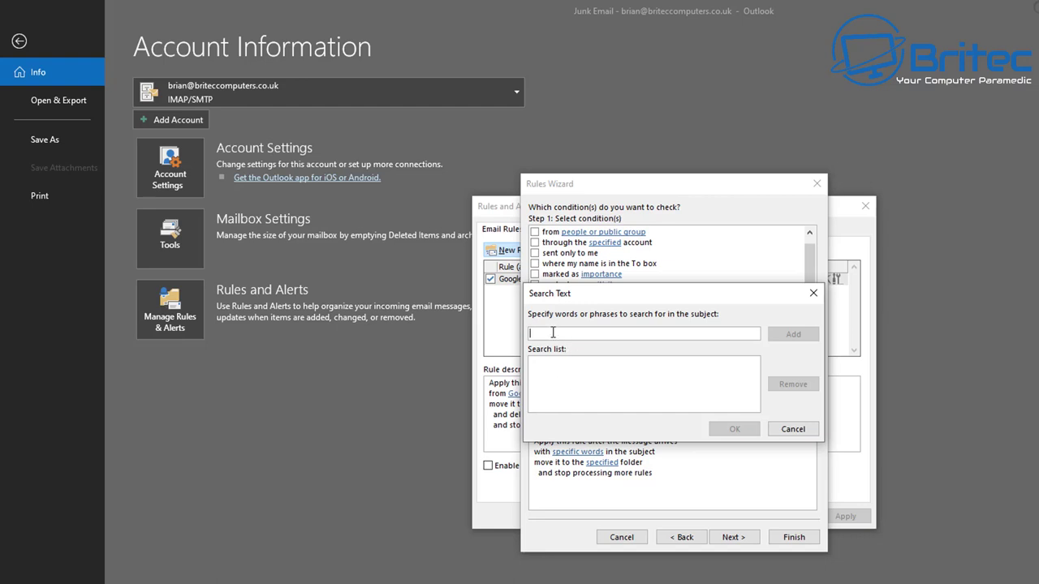
type("sex")
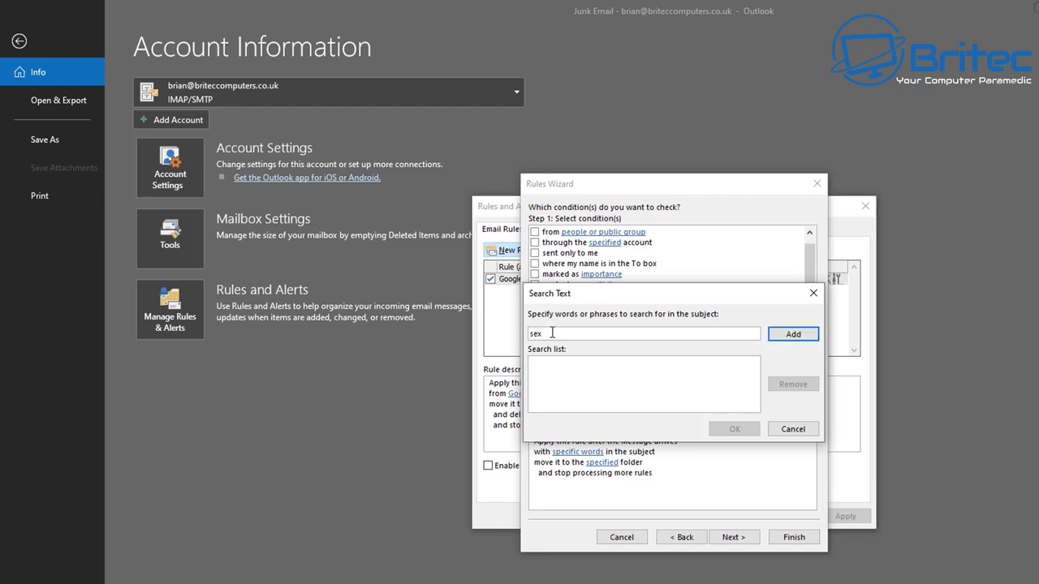
left_click(781, 335)
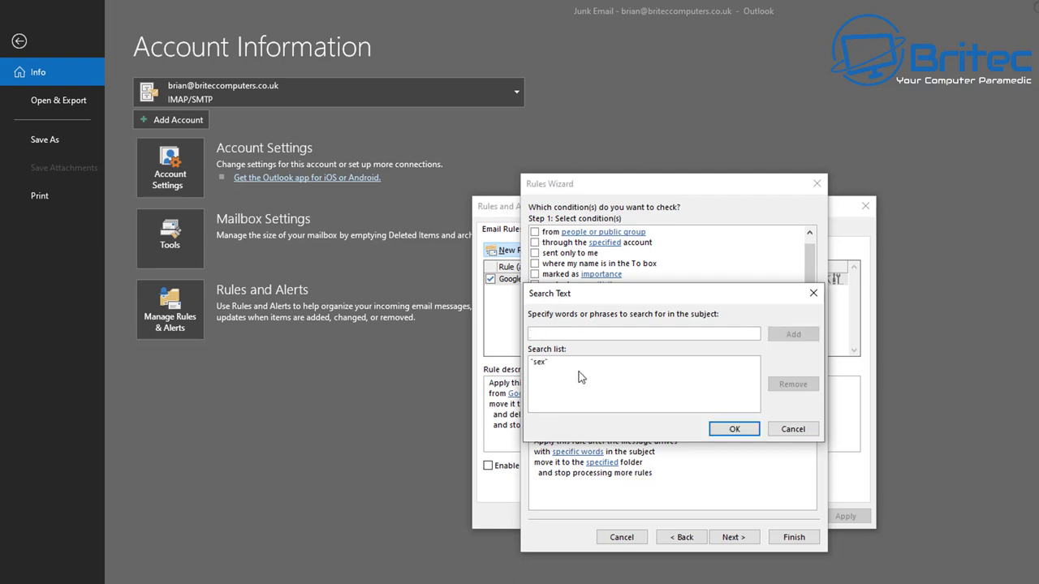
key("Return")
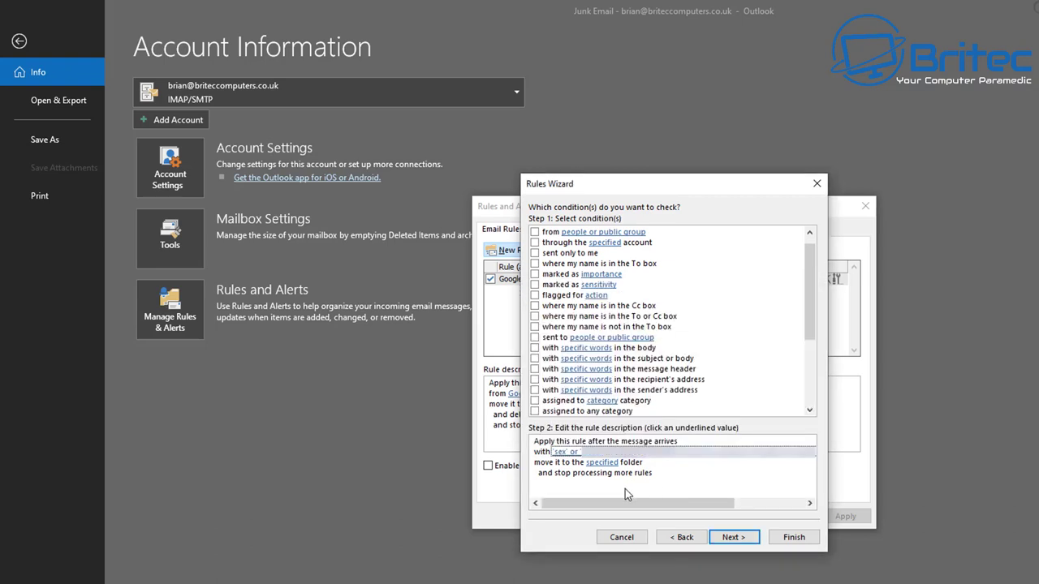
- Set the rule's destination to a new "Rude Emails" subfolder under the Junk Email folder
left_click(601, 461)
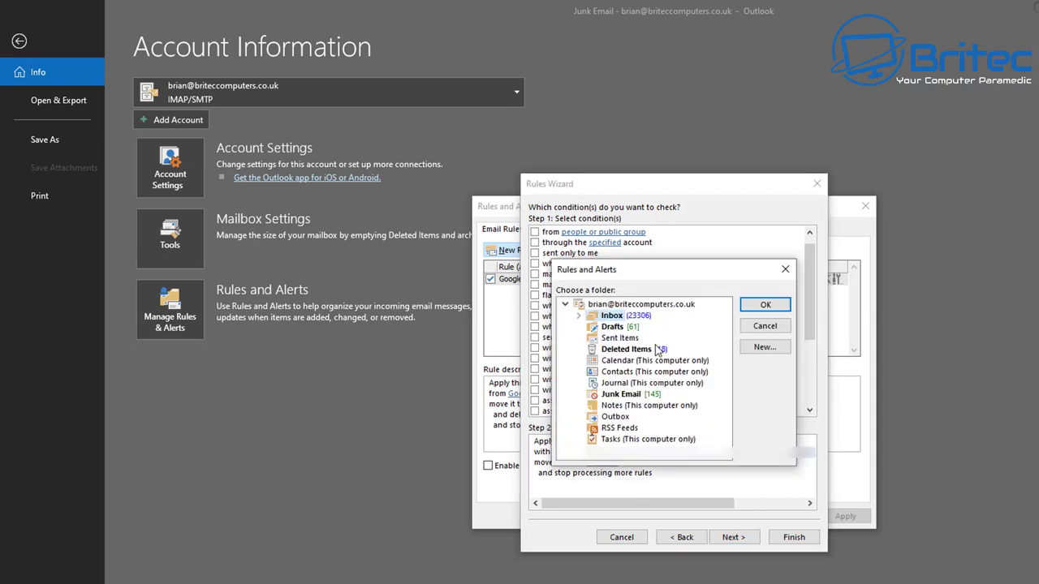
left_click(626, 396)
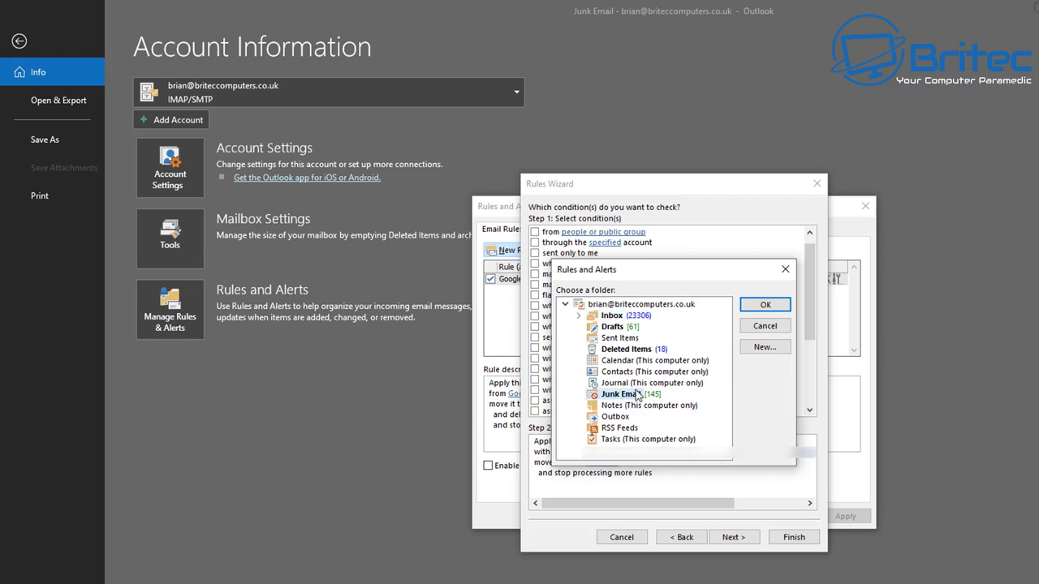
double_click(632, 397)
left_click(602, 463)
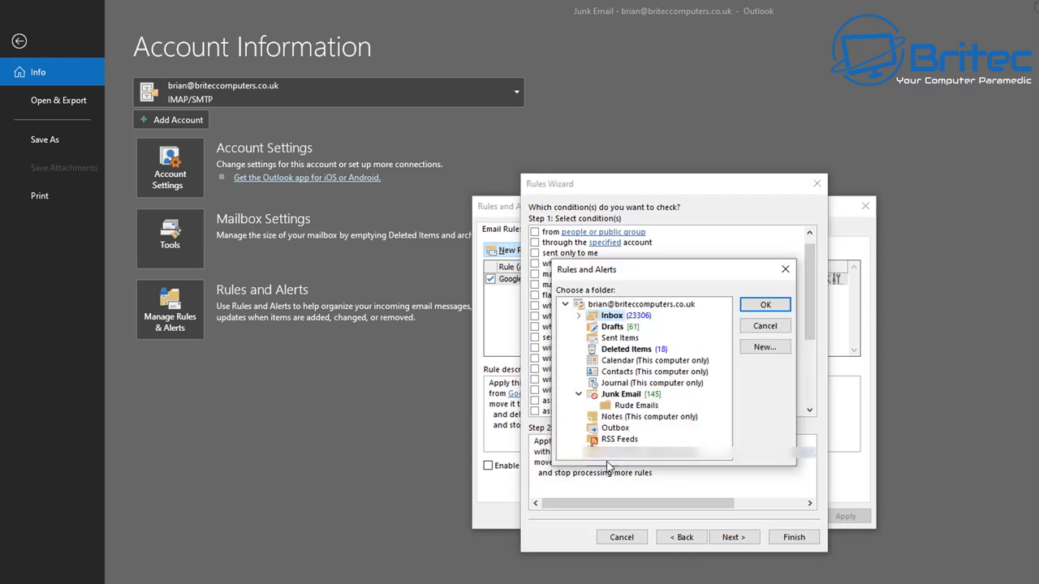
left_click(621, 395)
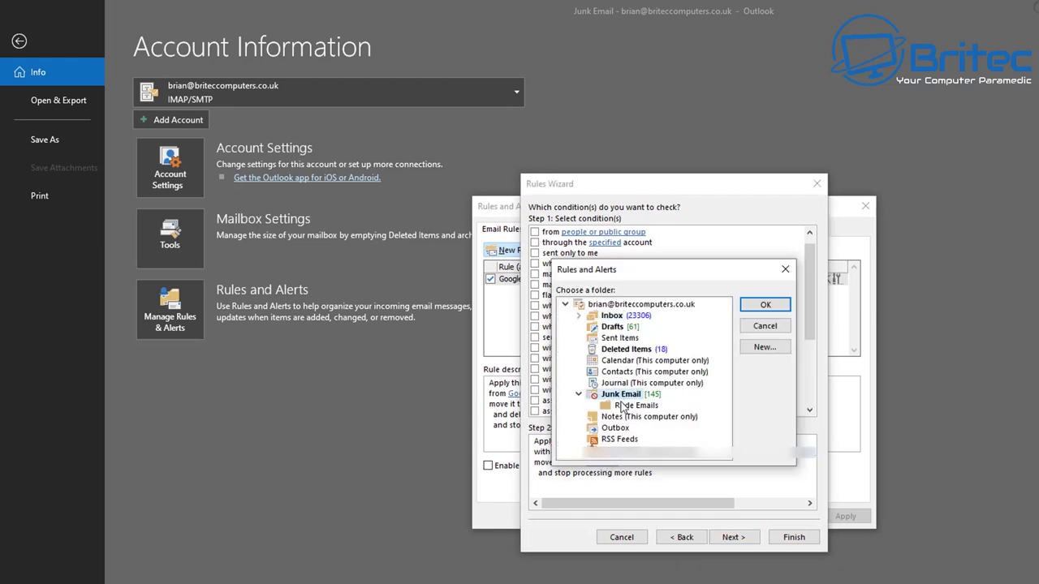
left_click(624, 406)
left_click(765, 306)
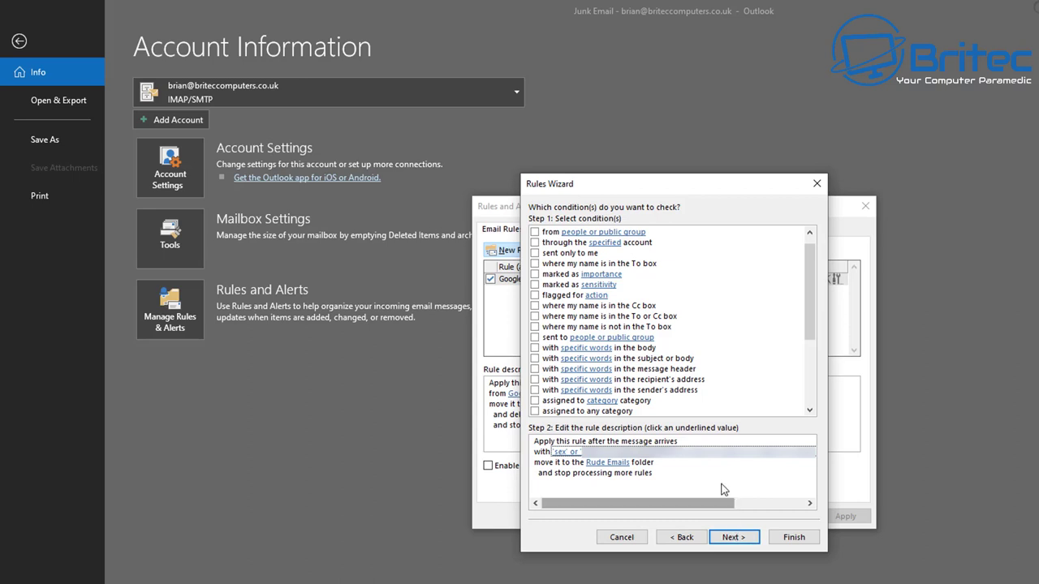
- Review the rest of the rule's conditions without adding any and continue to the actions
scroll(663, 357, "down", 3)
scroll(661, 366, "down", 1)
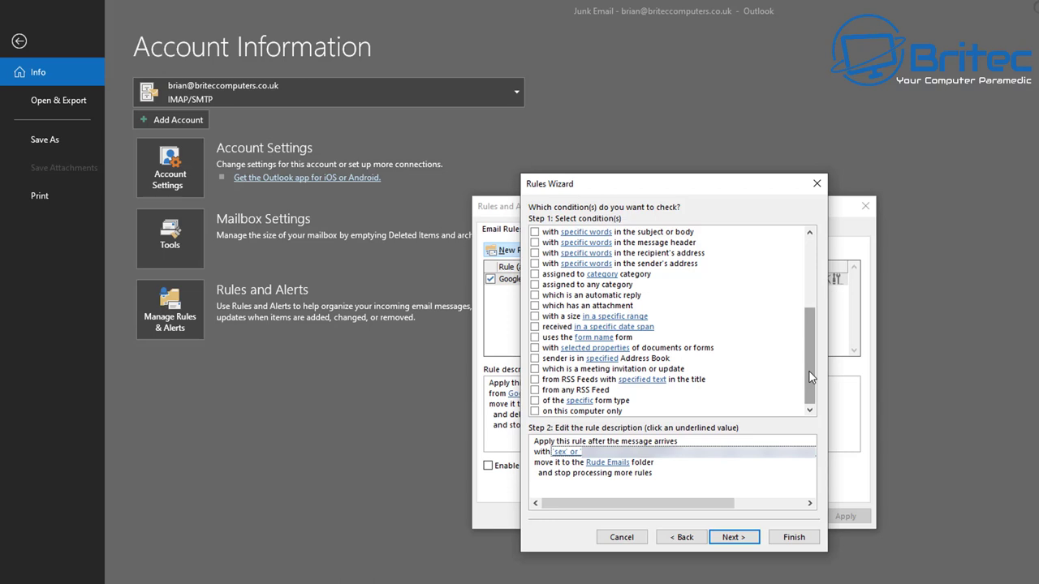
scroll(809, 372, "up", 5)
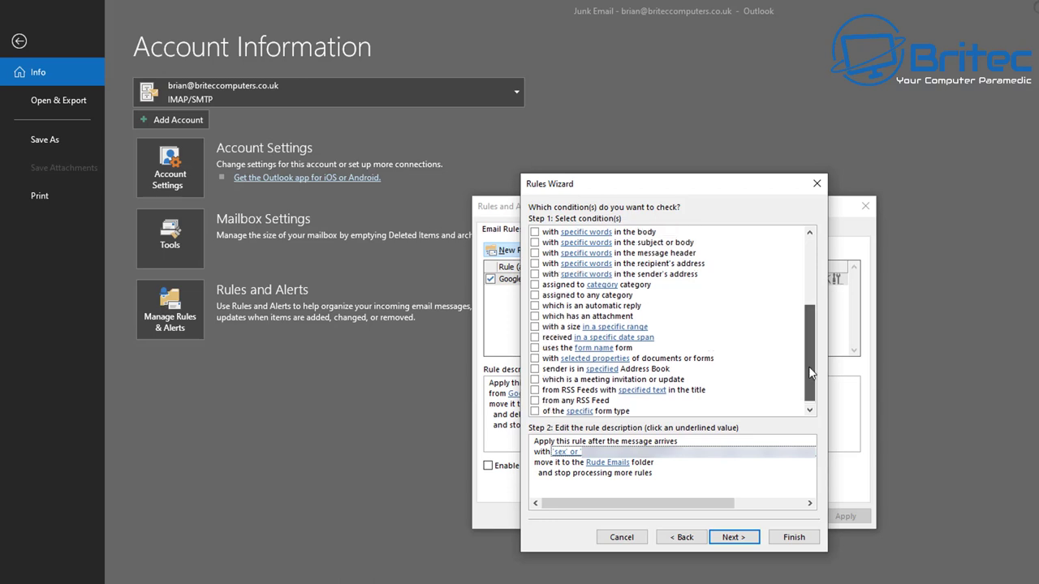
left_click(734, 537)
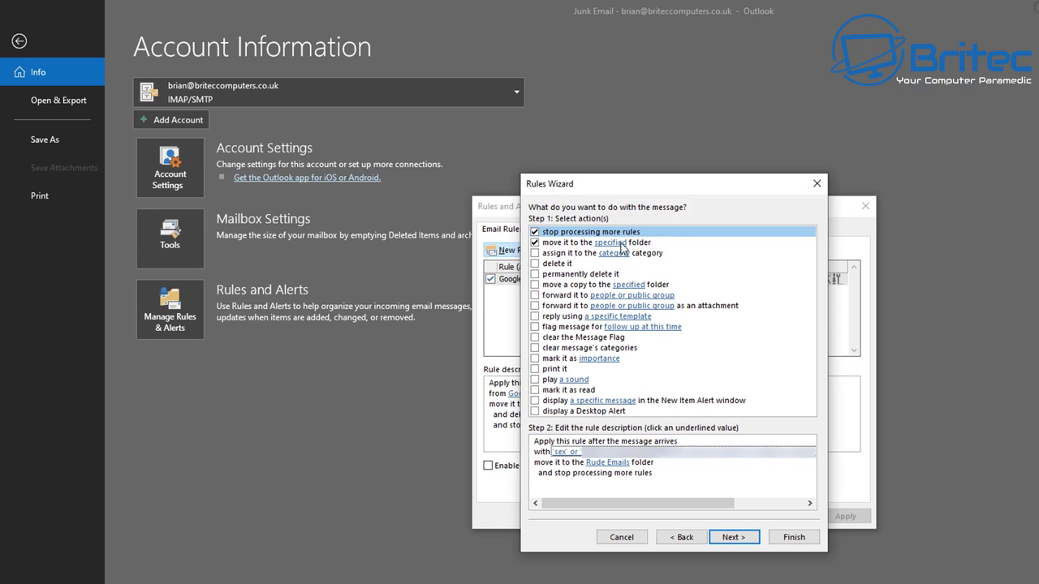
- Add the "delete it" action to the rule and continue past the exceptions without selecting any
left_click(535, 264)
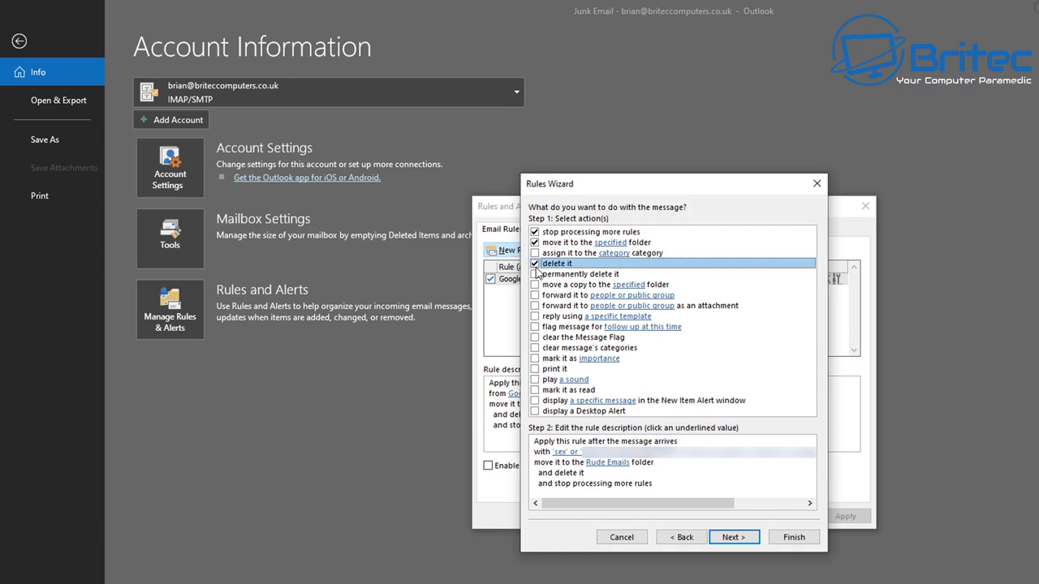
key("Tab")
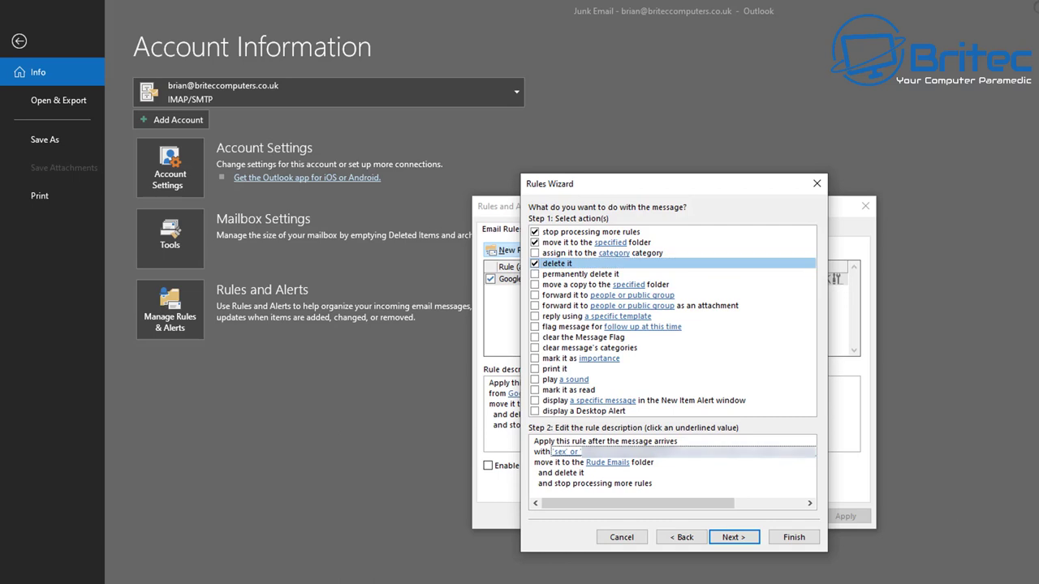
key("Return")
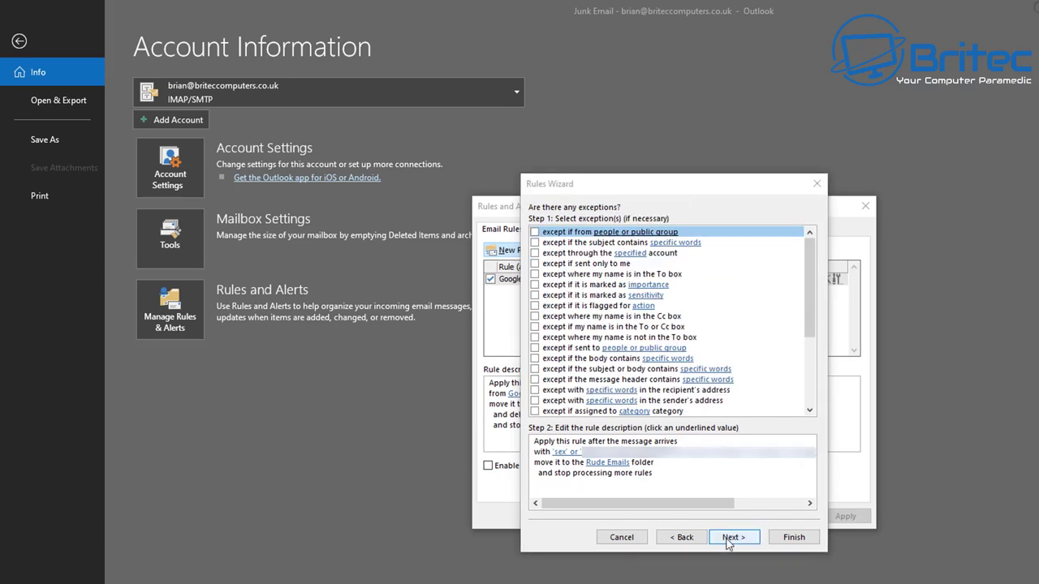
scroll(697, 367, "down", 4)
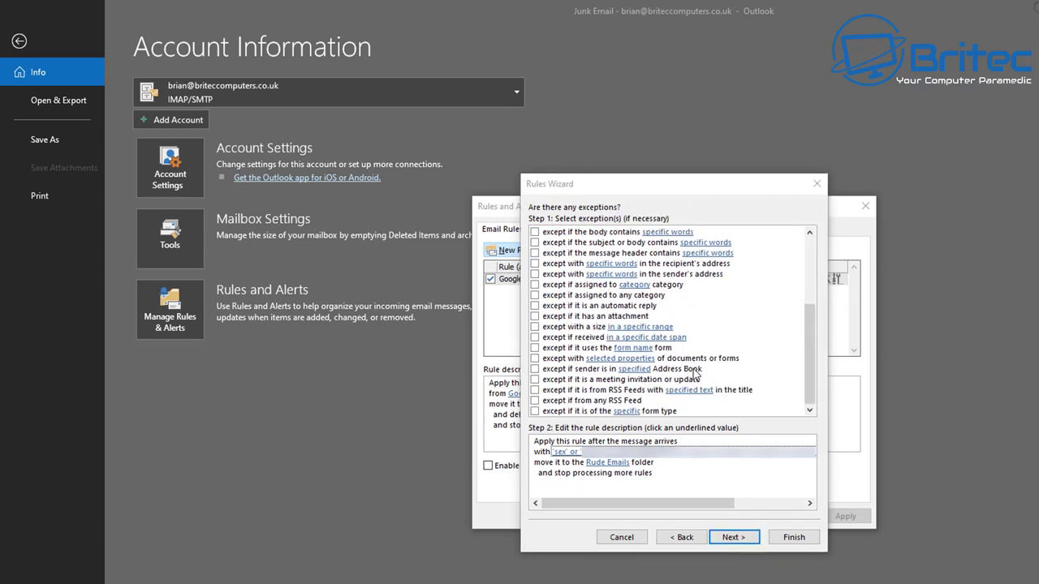
left_click(739, 544)
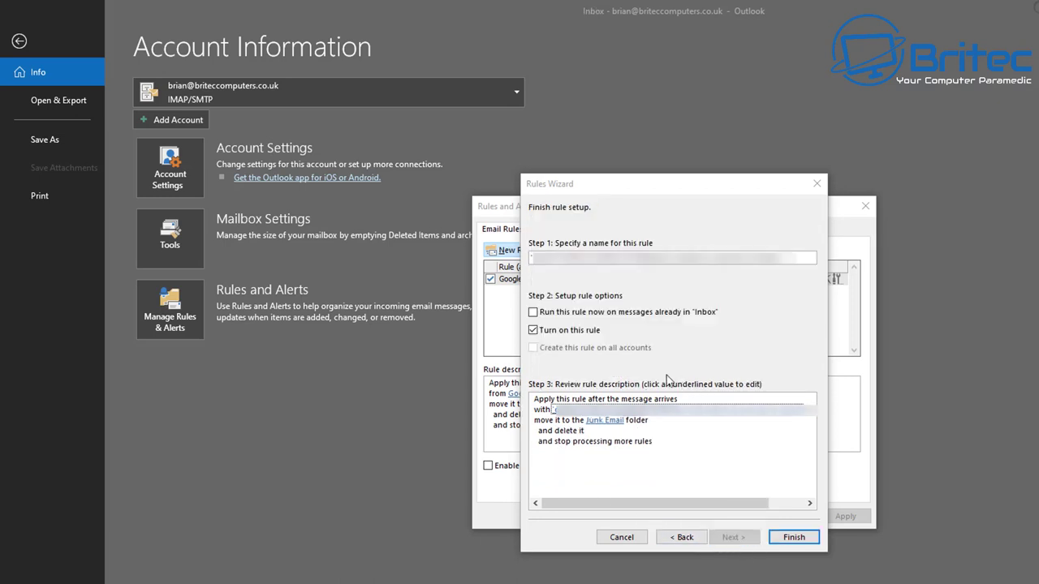
- Set the rule to run now on messages already in the Inbox, finish it, and apply the rule changes
left_click(534, 314)
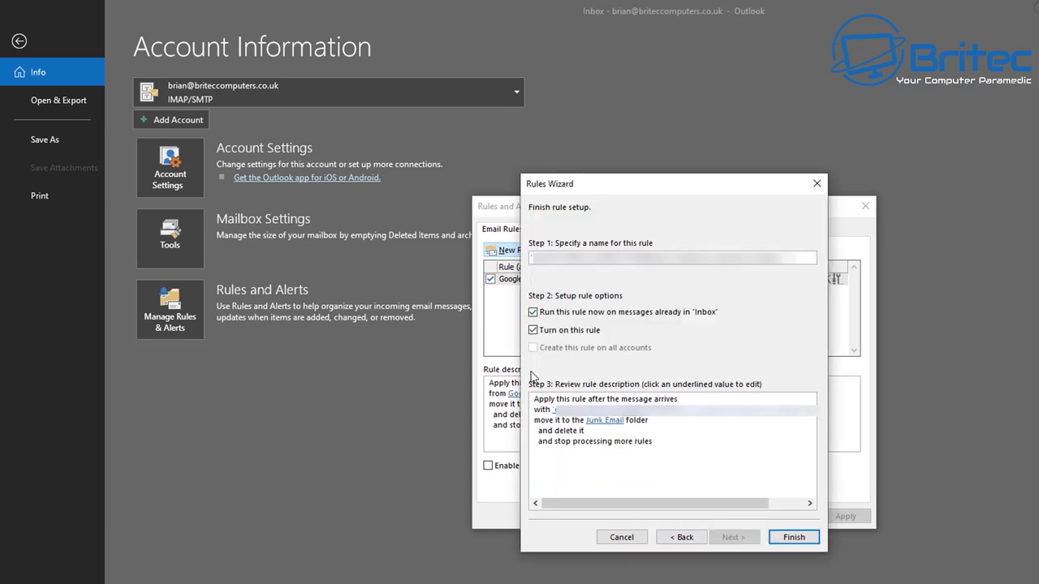
left_click(791, 540)
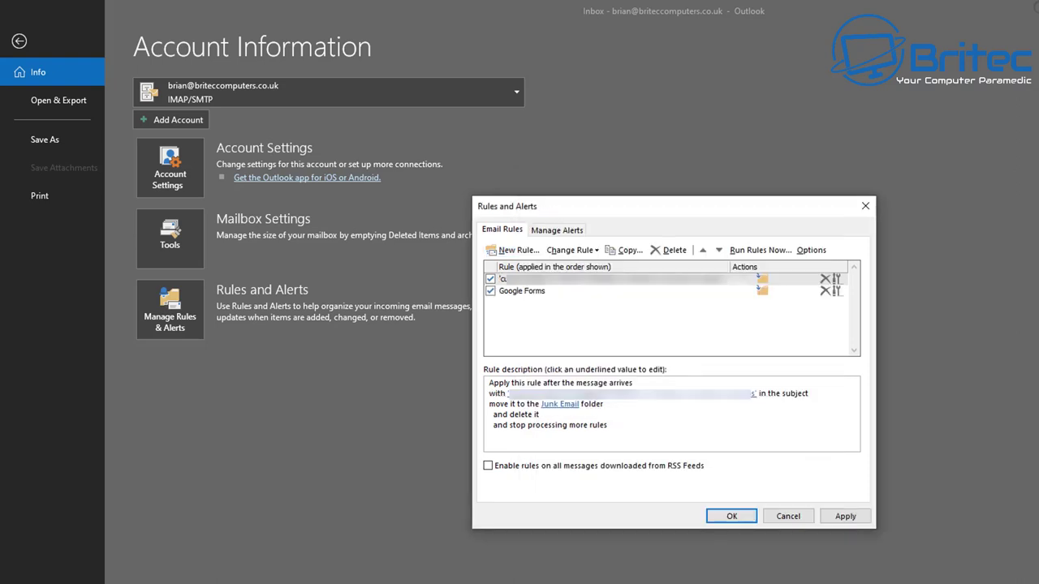
left_click(843, 520)
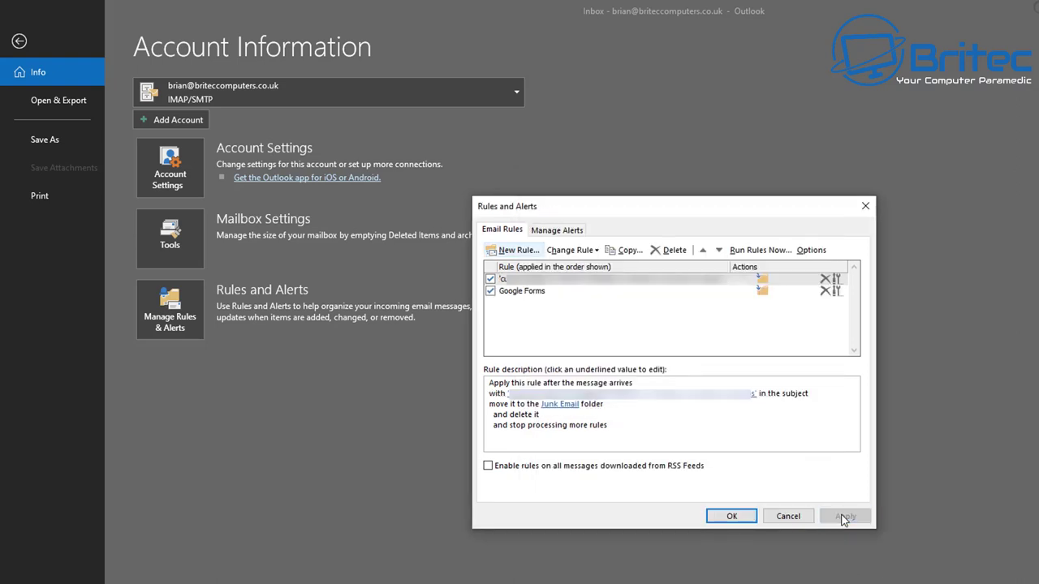
left_click(732, 518)
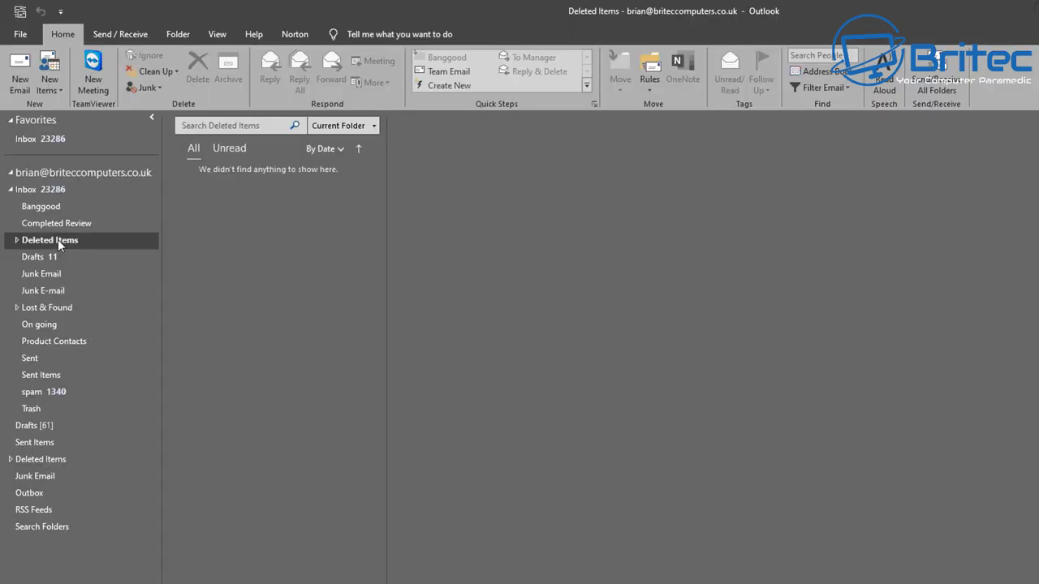
- Check the account's main Deleted Items folder for messages removed by the subject-word rule
left_click(41, 460)
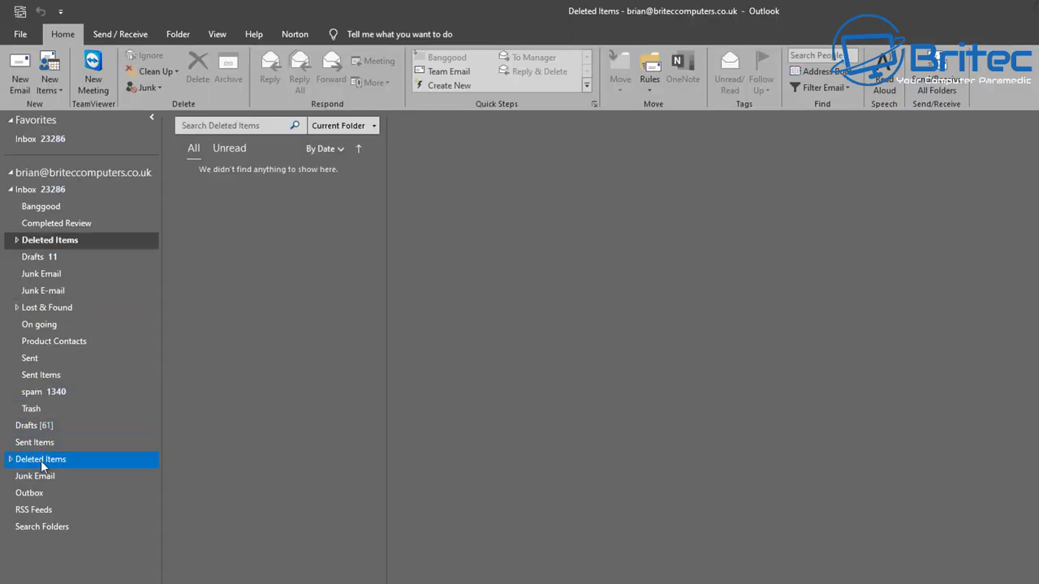